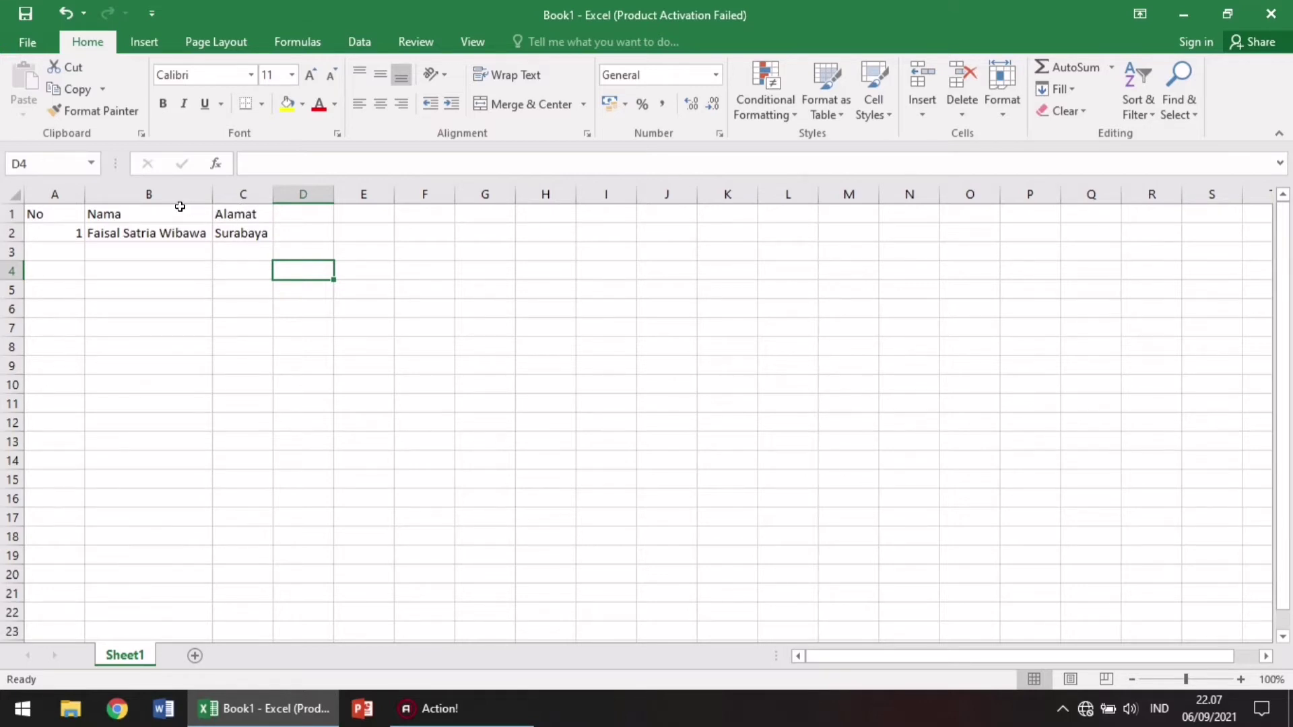
Step: Insert a new sheet column before the Alamat column
click(229, 212)
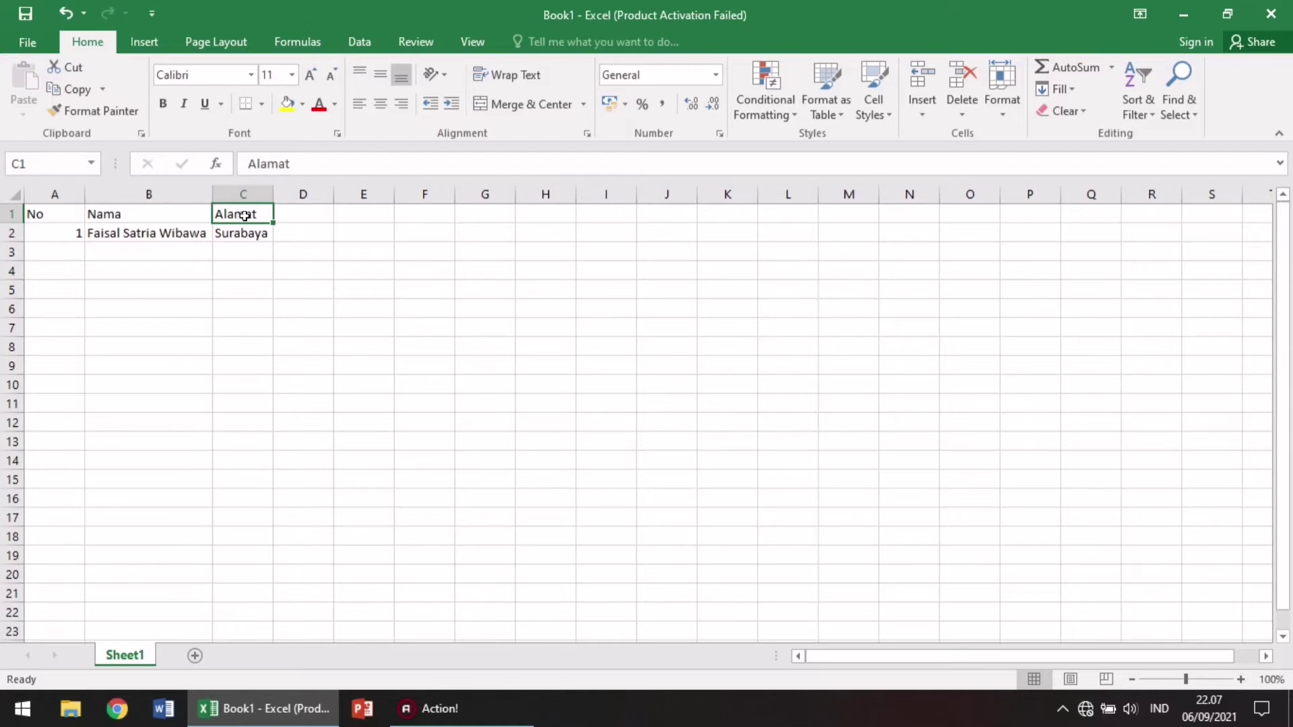
click(248, 197)
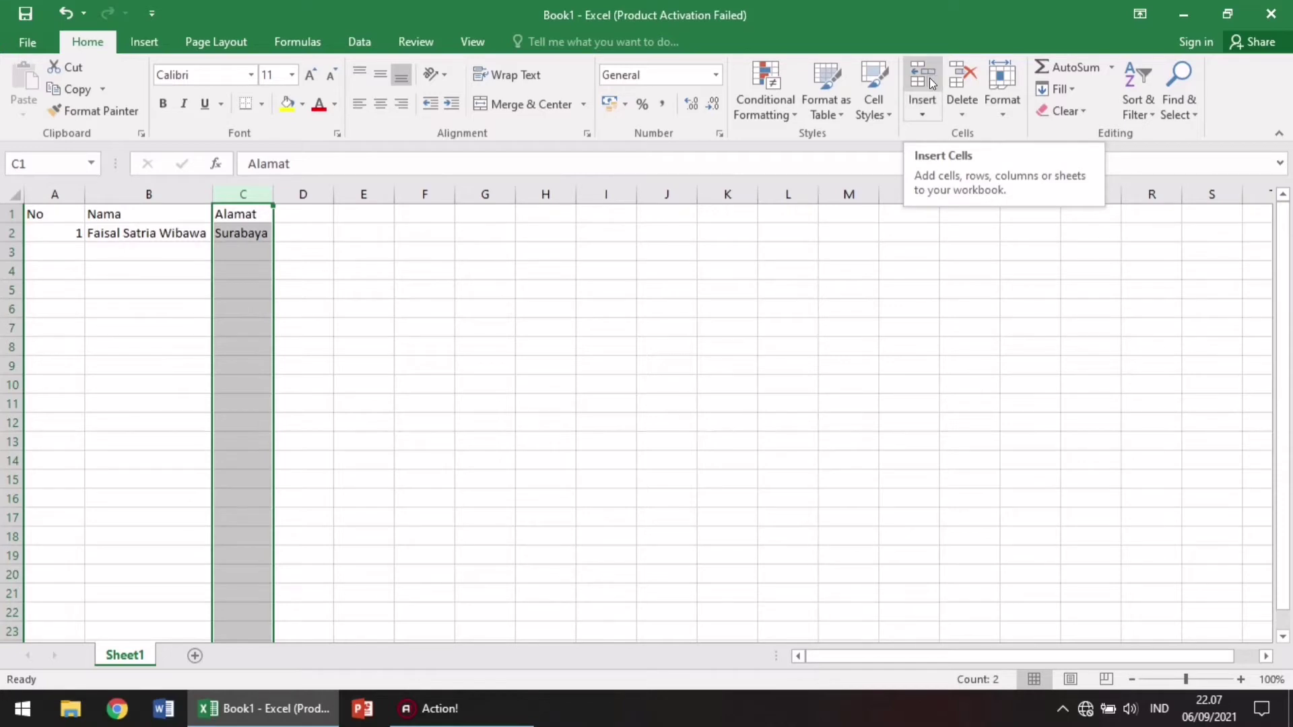
click(926, 101)
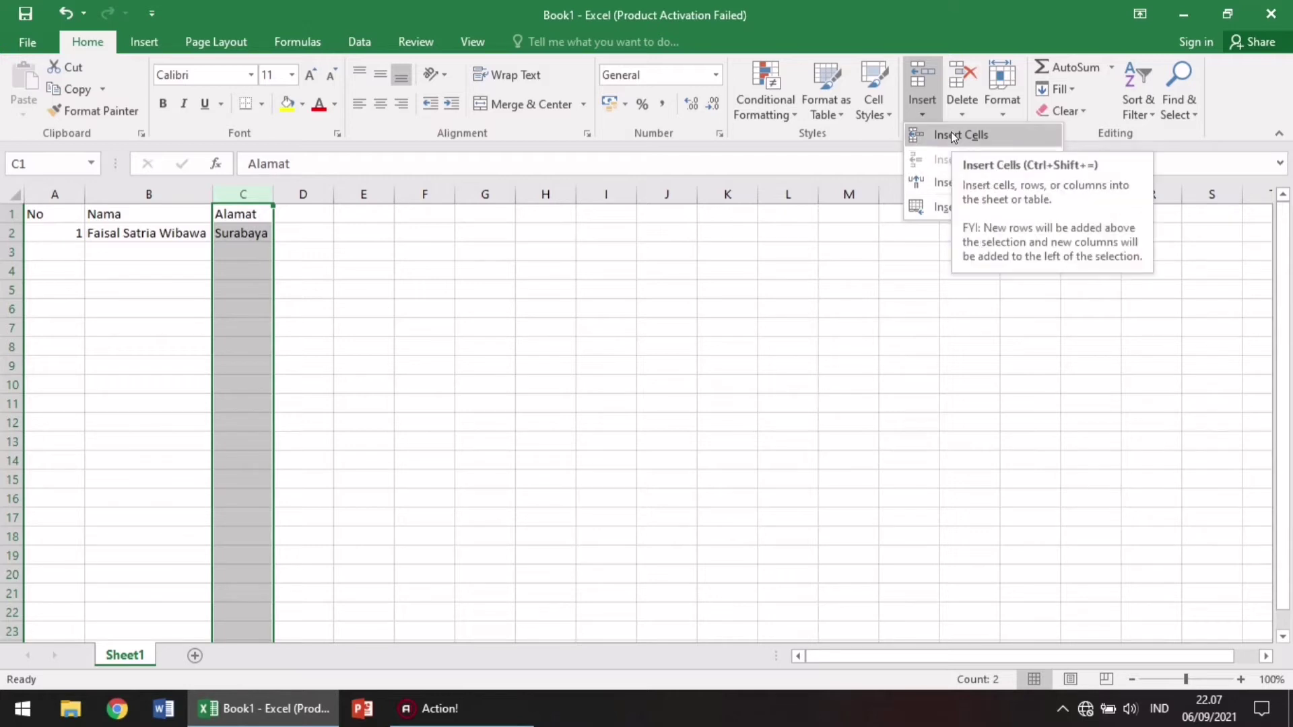
click(956, 184)
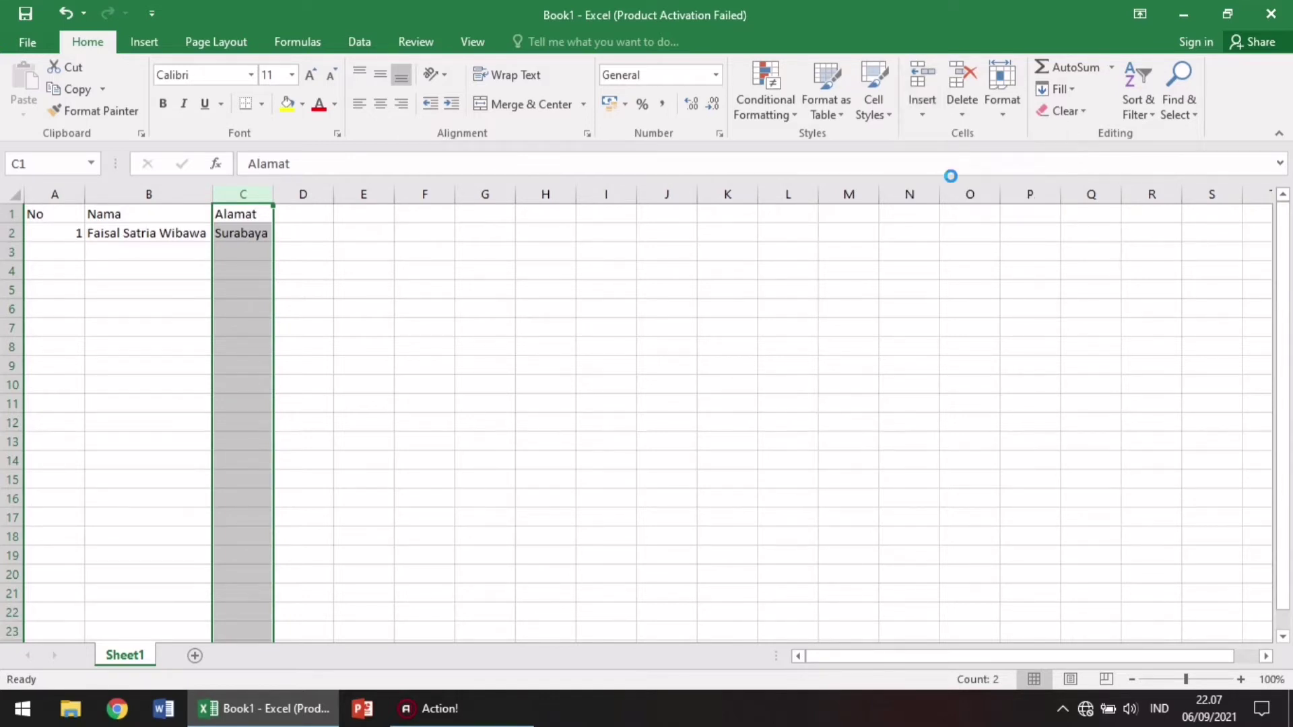
Step: Enter the heading Kelas in cell C1 and the value 3 in cell C2 below it
drag(289, 214, 286, 326)
click(290, 216)
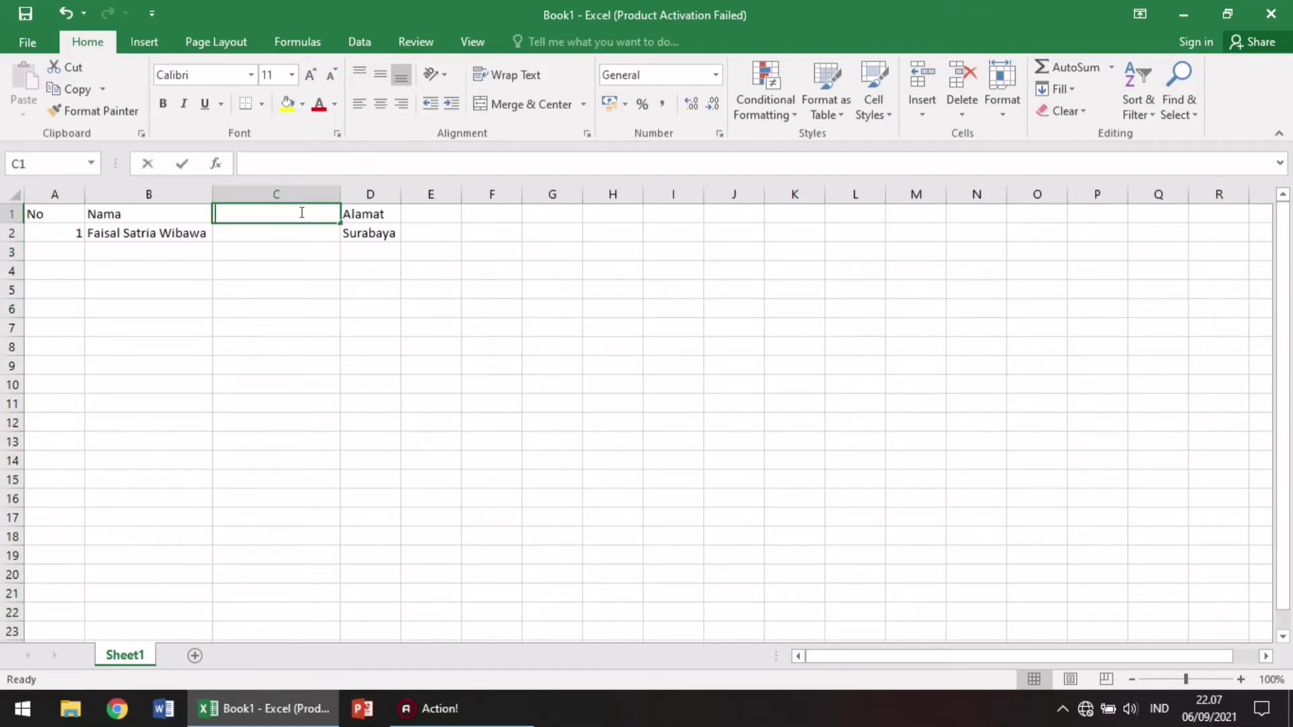
text(N)
key(BackSpace)
text(Kelas)
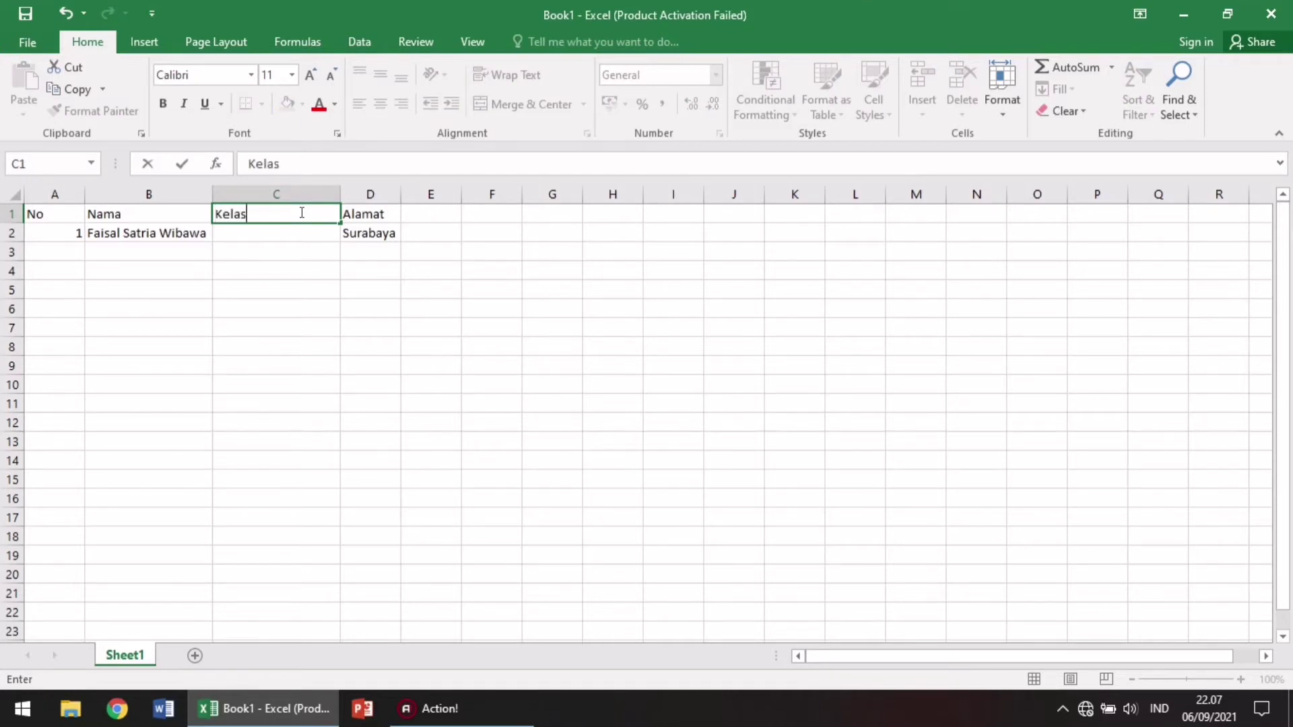
key(Return)
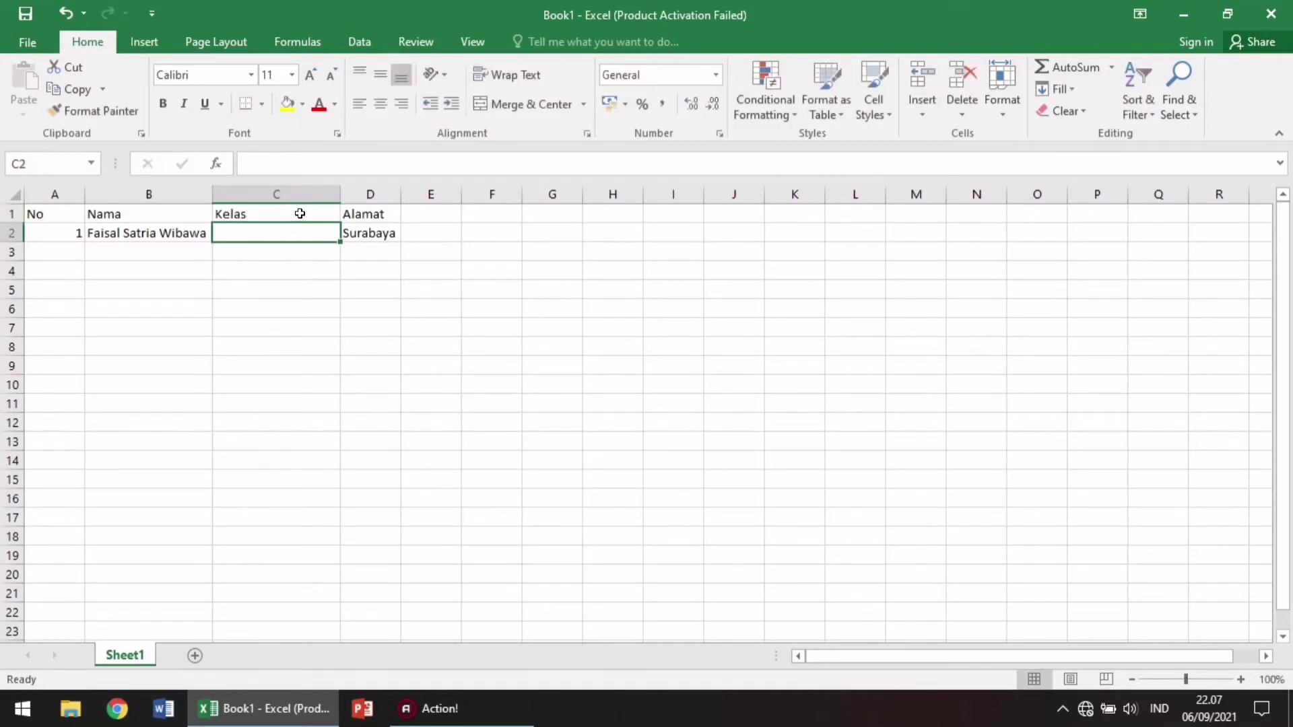
text(3)
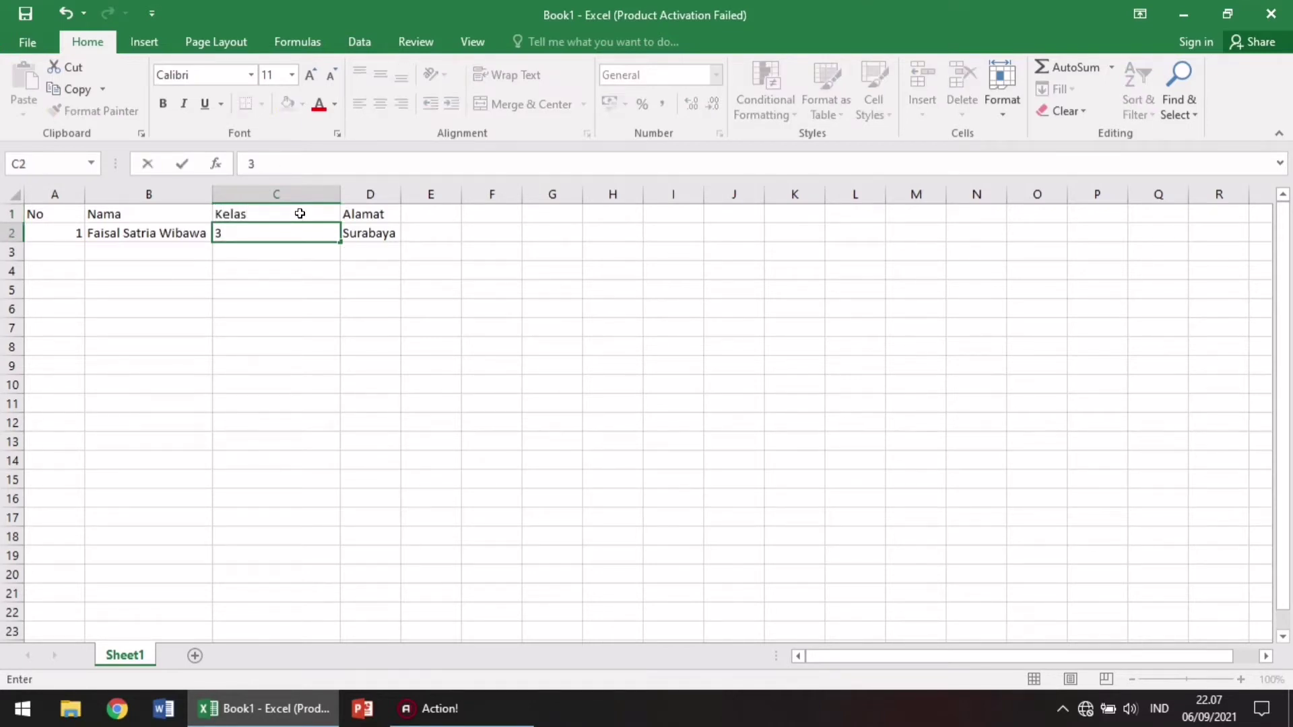
key(Return)
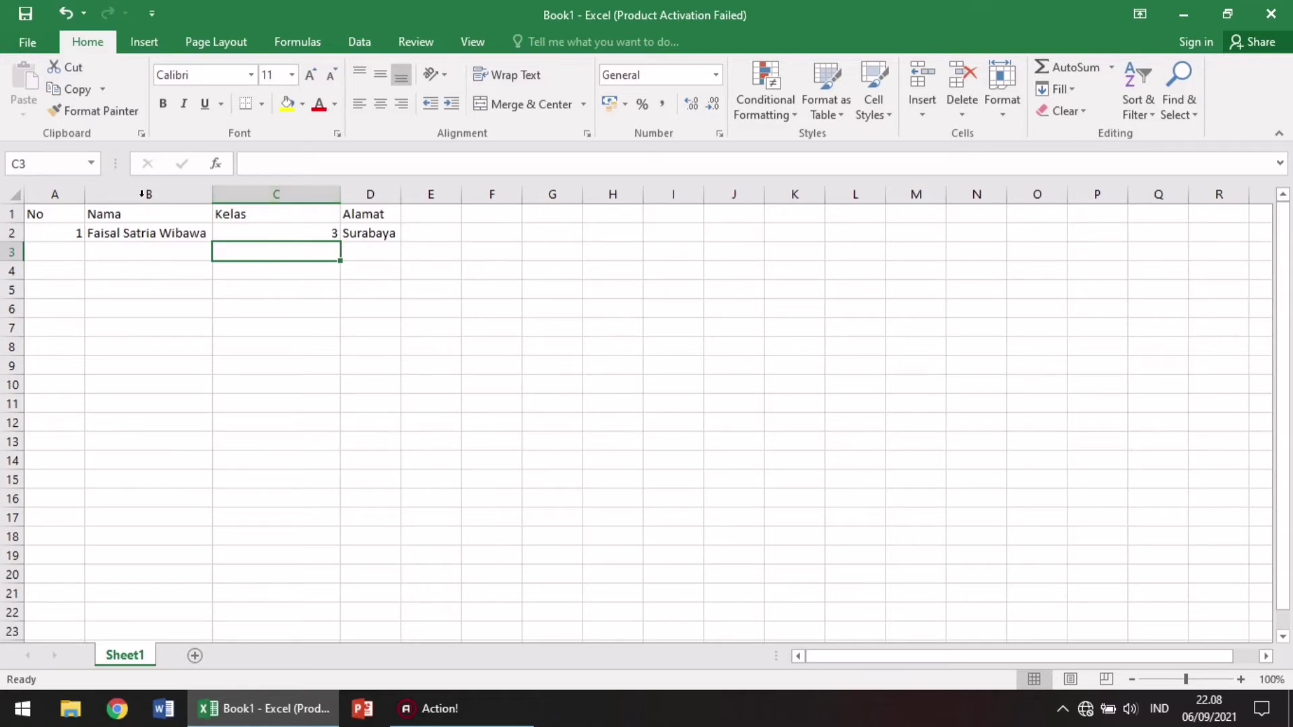
click(14, 244)
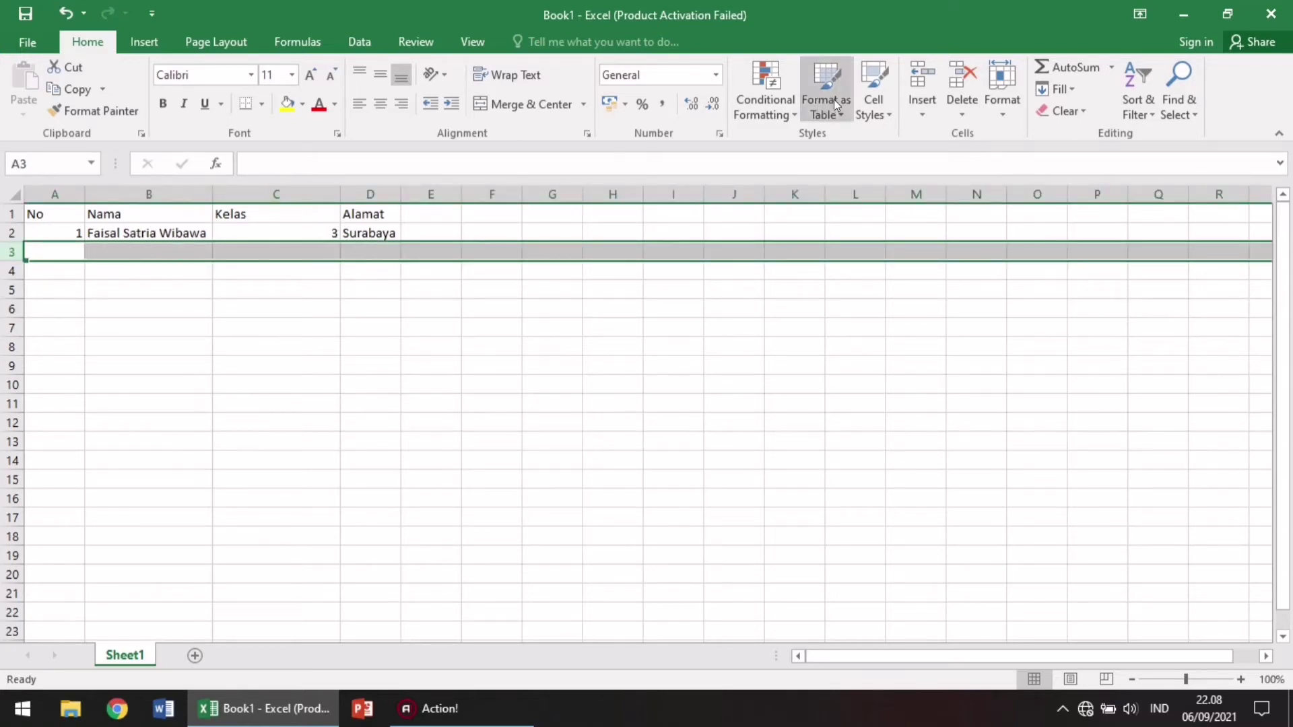
click(917, 108)
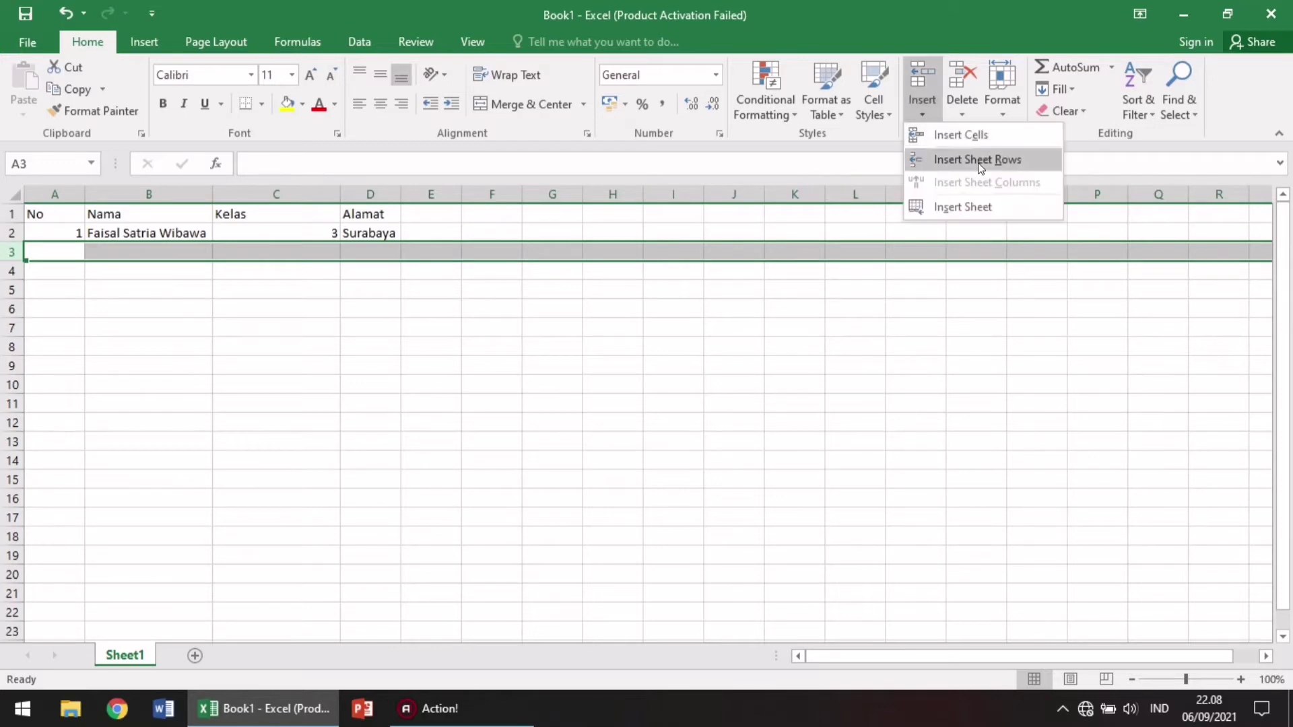
click(740, 318)
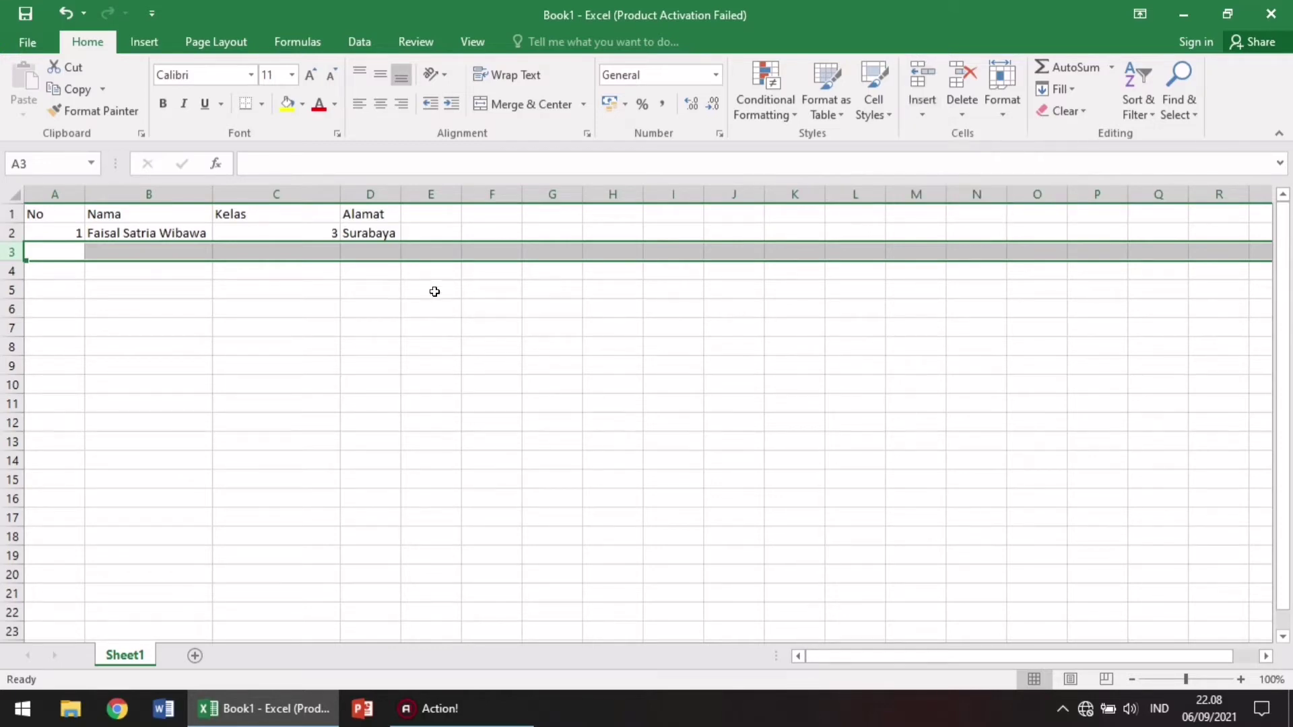
click(387, 235)
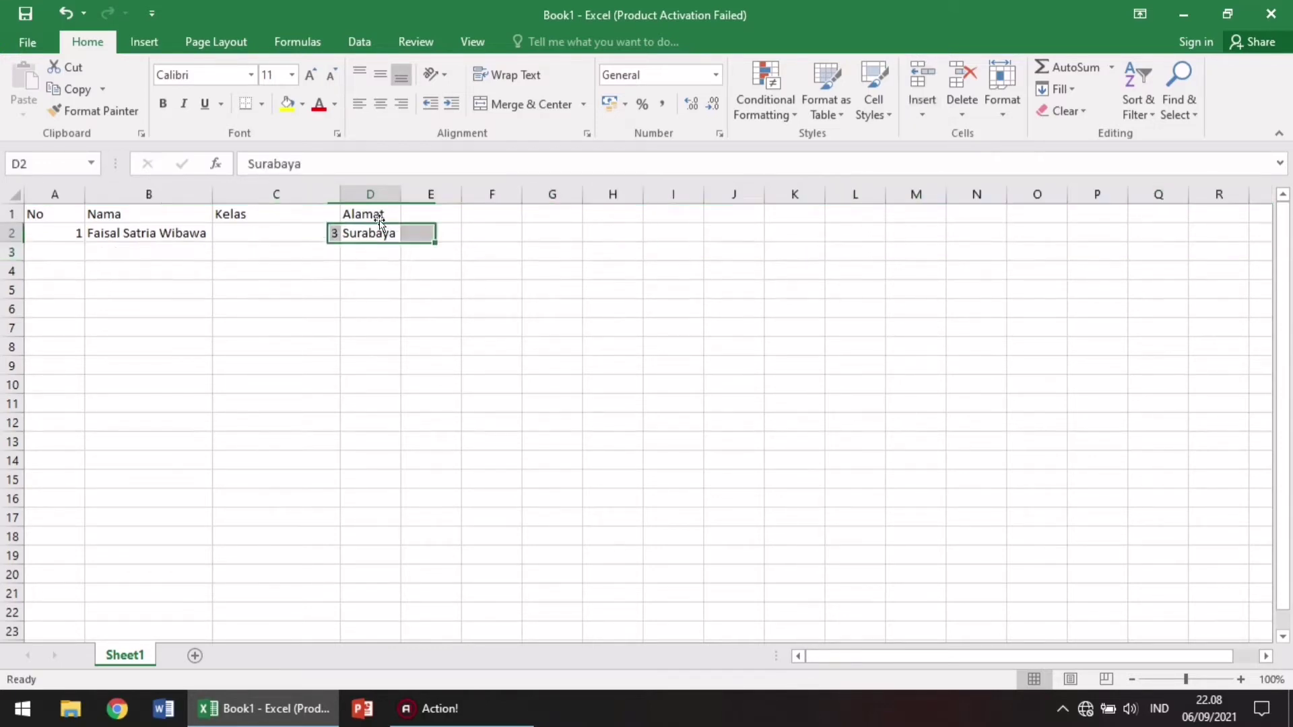
click(372, 215)
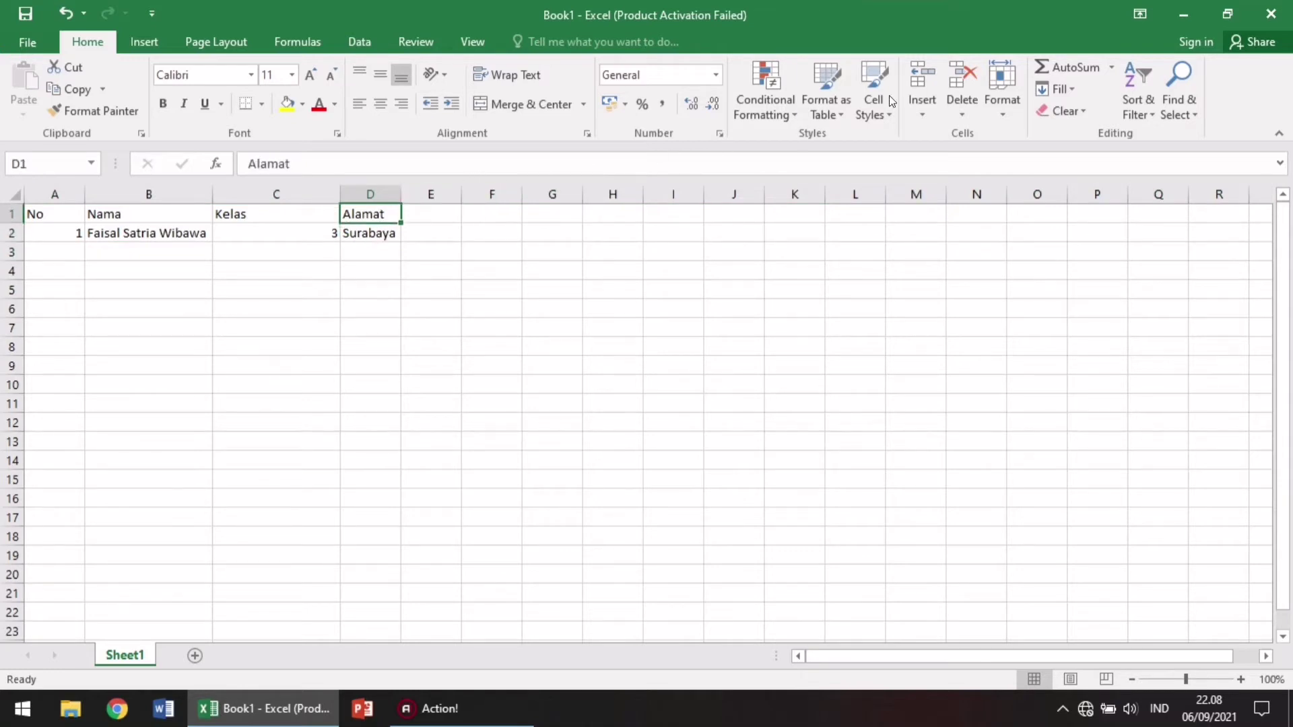
click(918, 101)
click(946, 133)
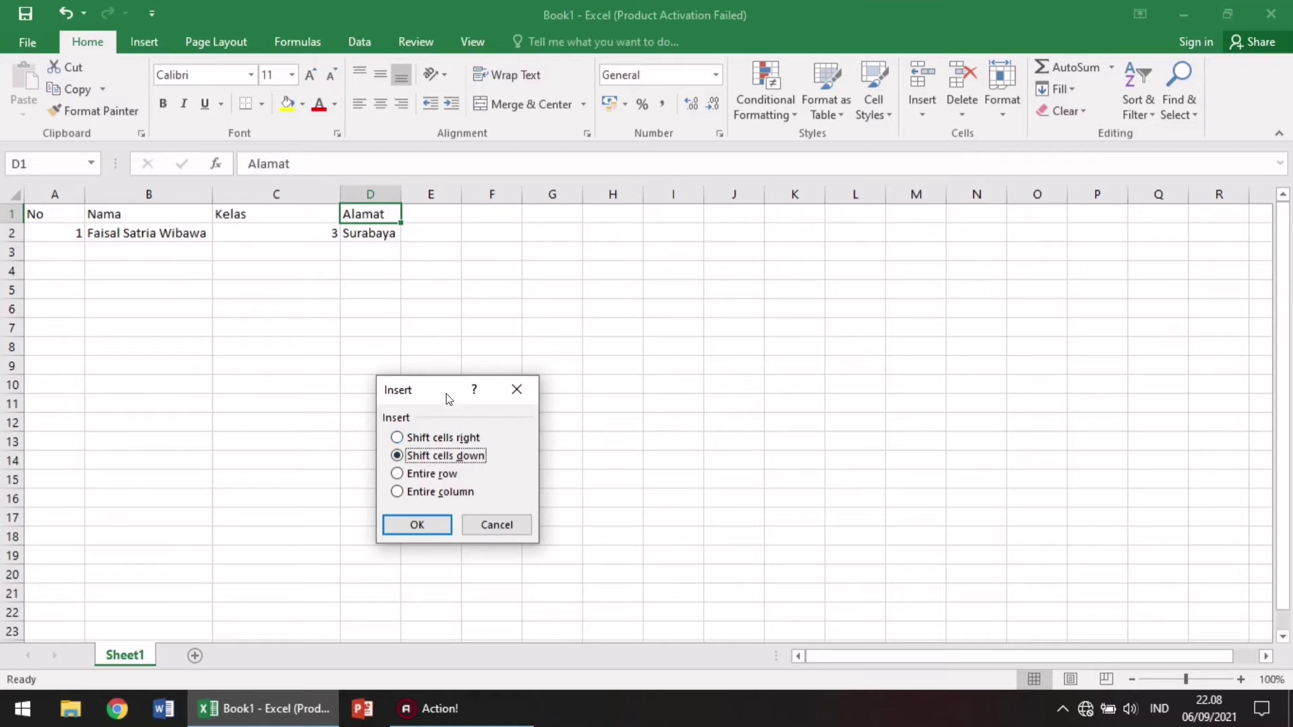
click(505, 391)
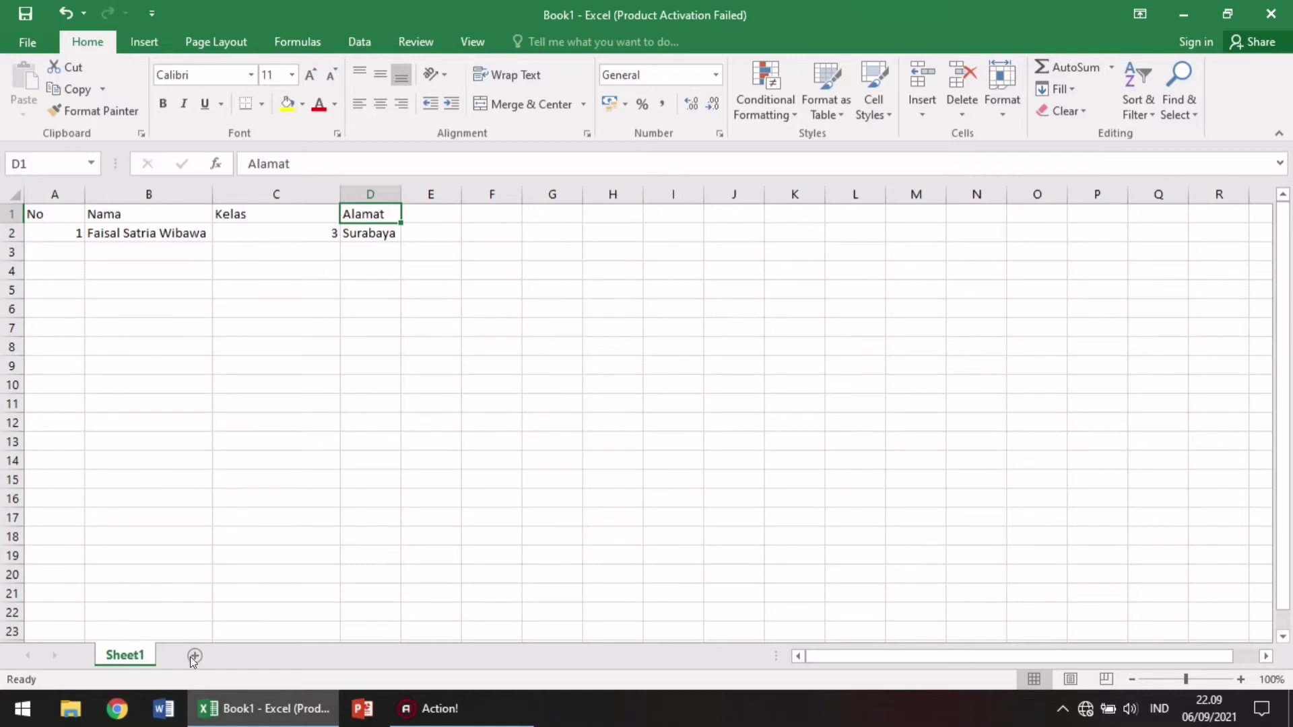
Step: Add a second worksheet to the workbook and switch between it and Sheet1
click(201, 610)
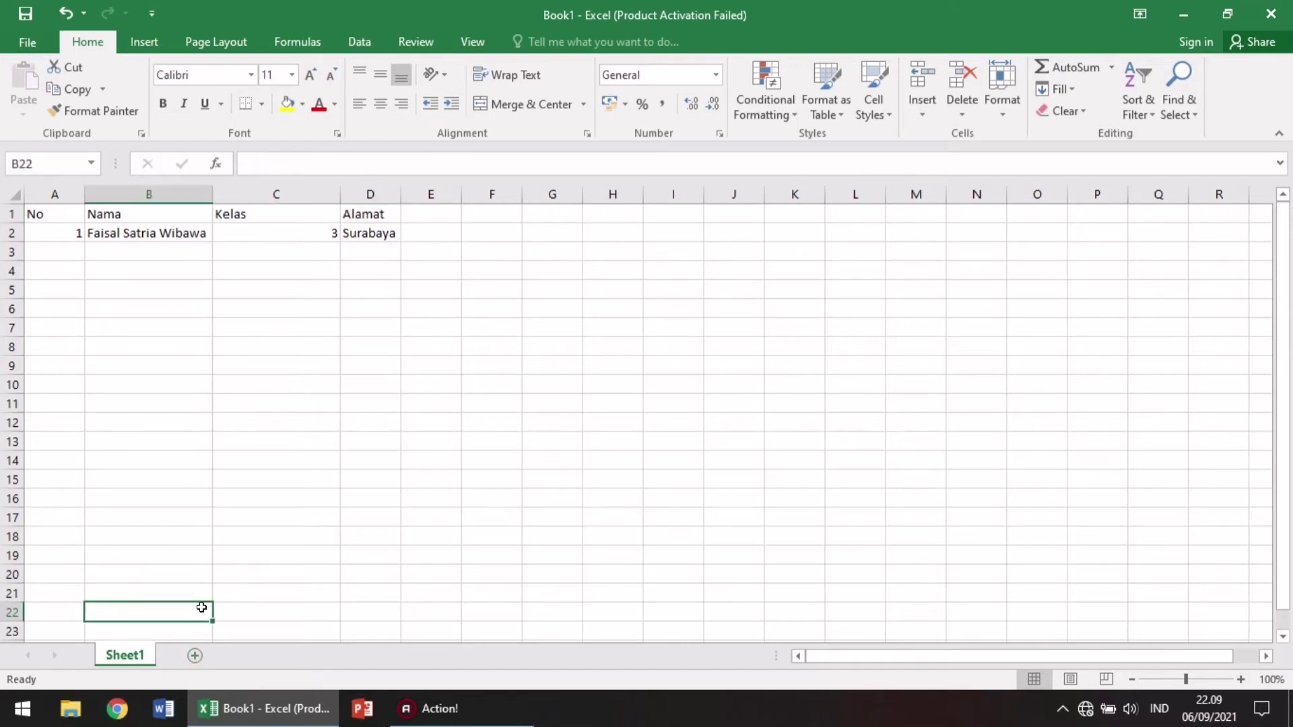
click(194, 656)
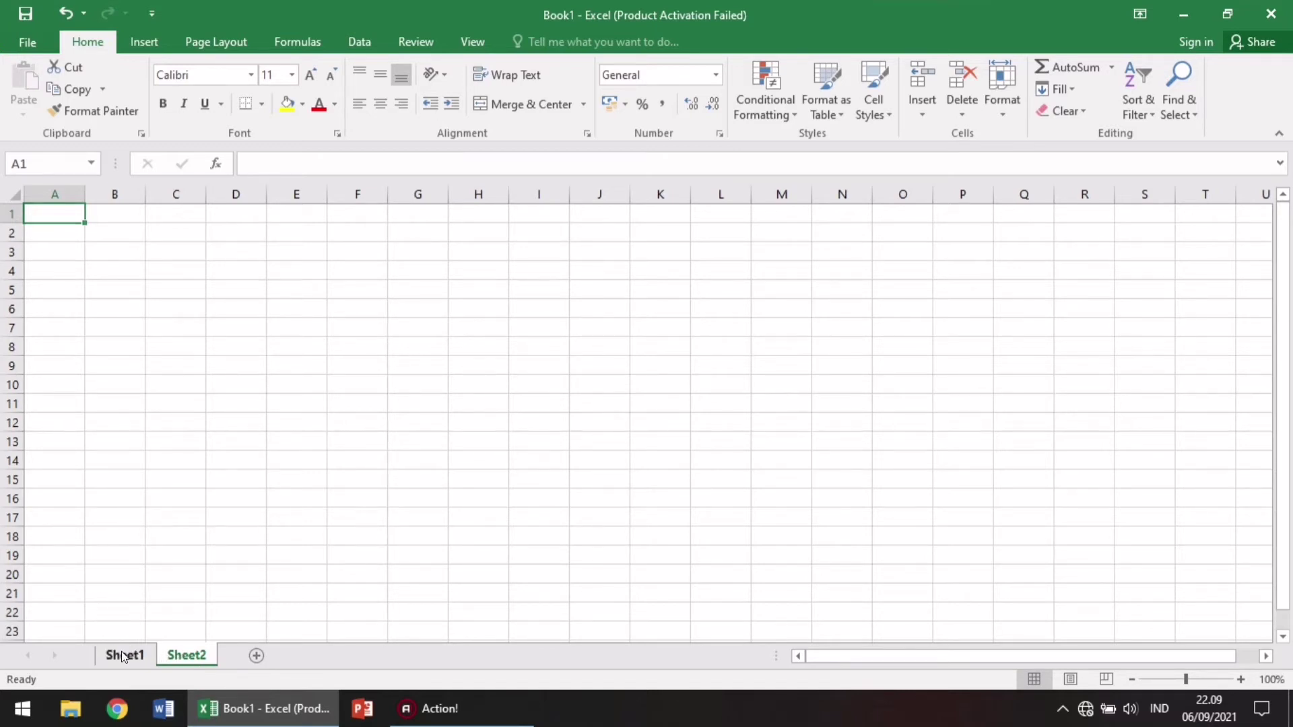
click(121, 652)
click(174, 652)
Step: Return to Sheet1 and rename the worksheet as Nama
click(138, 652)
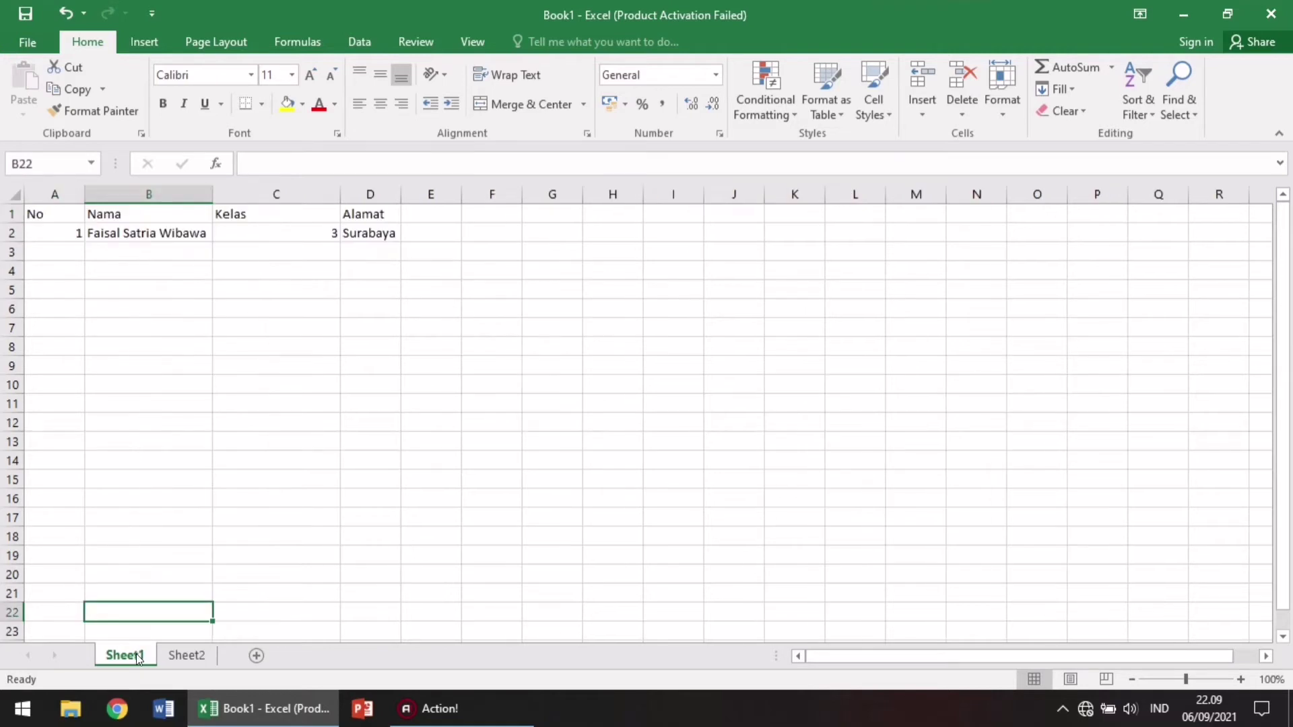
right_click(125, 653)
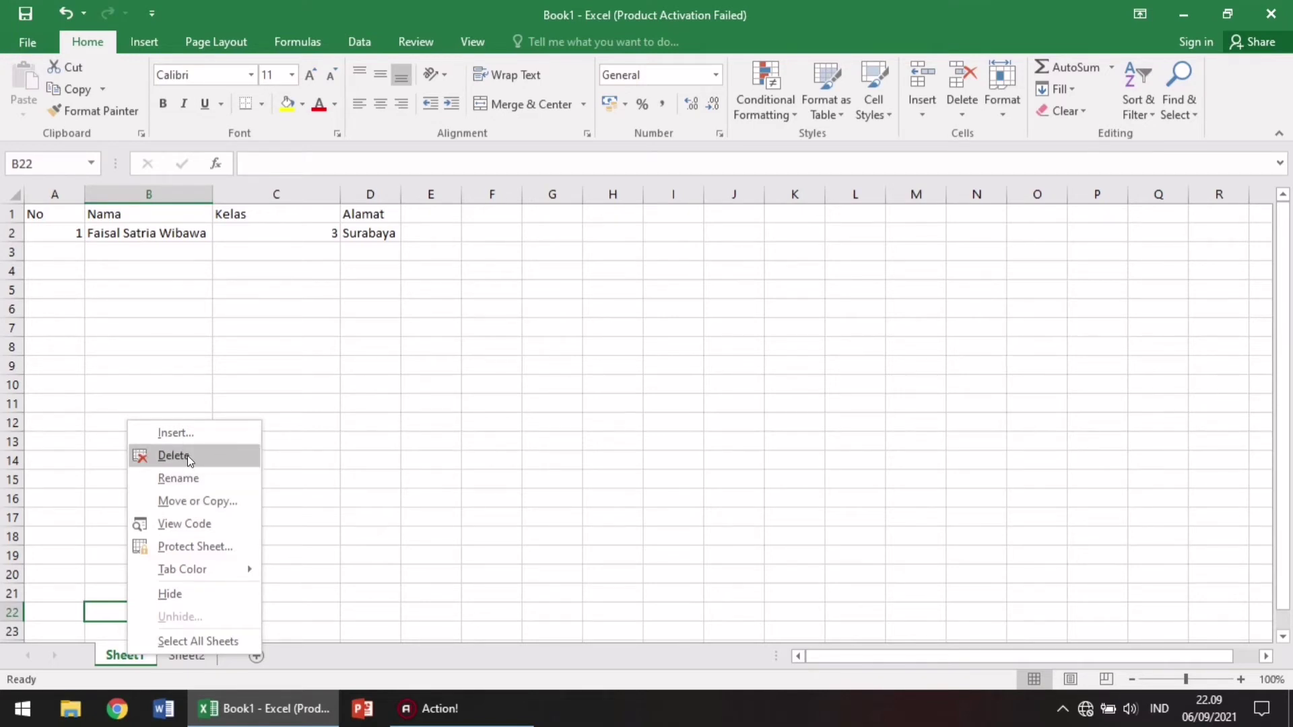
click(178, 478)
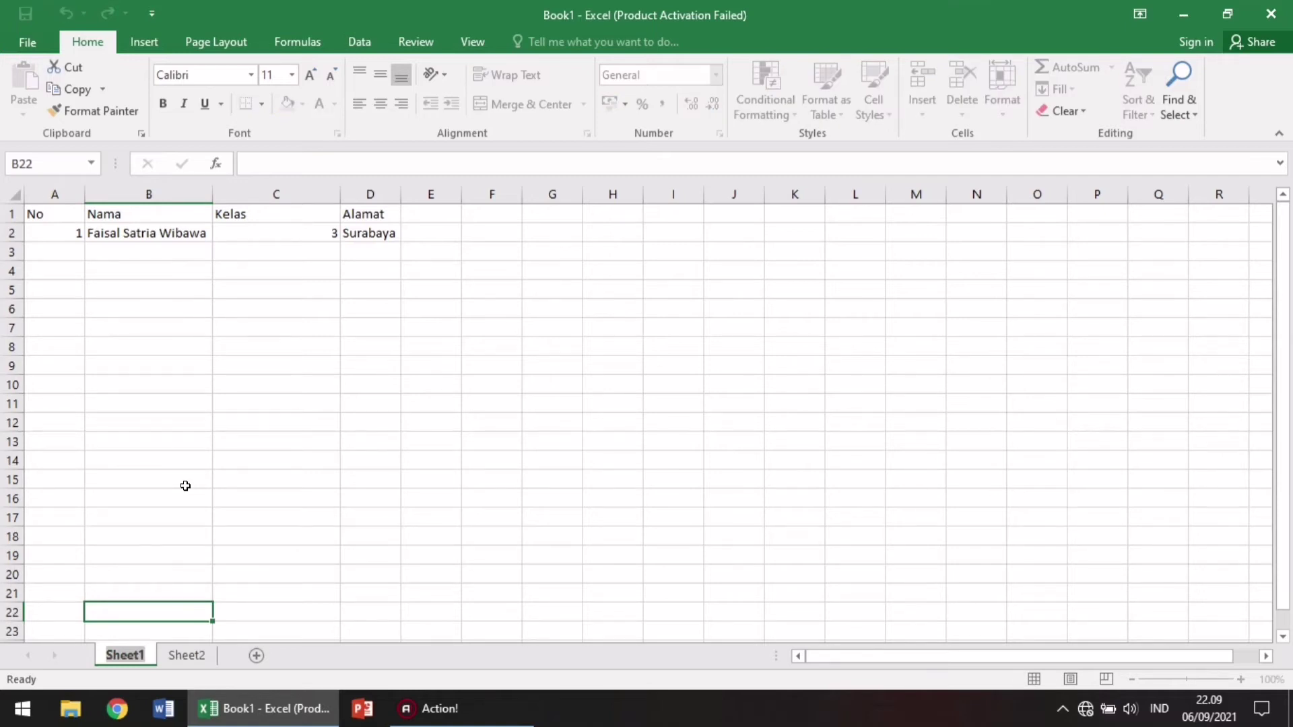
text(Nama)
key(Return)
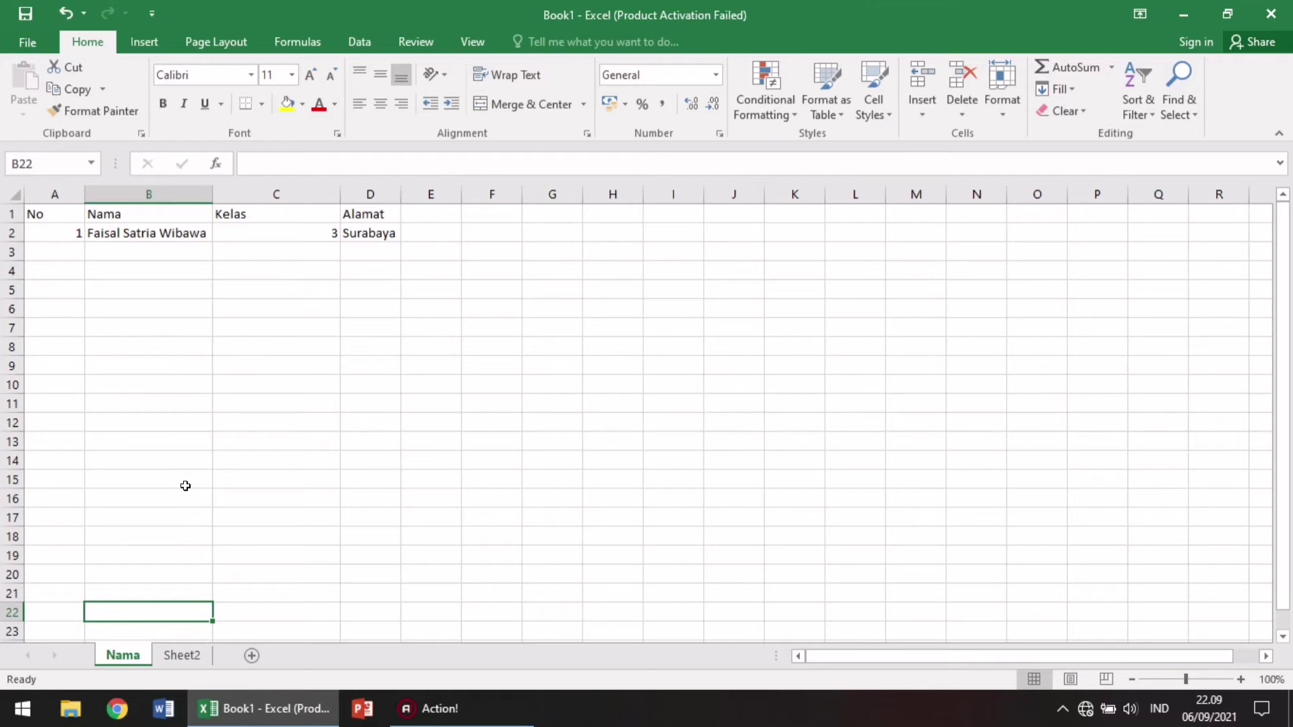
Step: Delete the empty Sheet2 worksheet
right_click(178, 651)
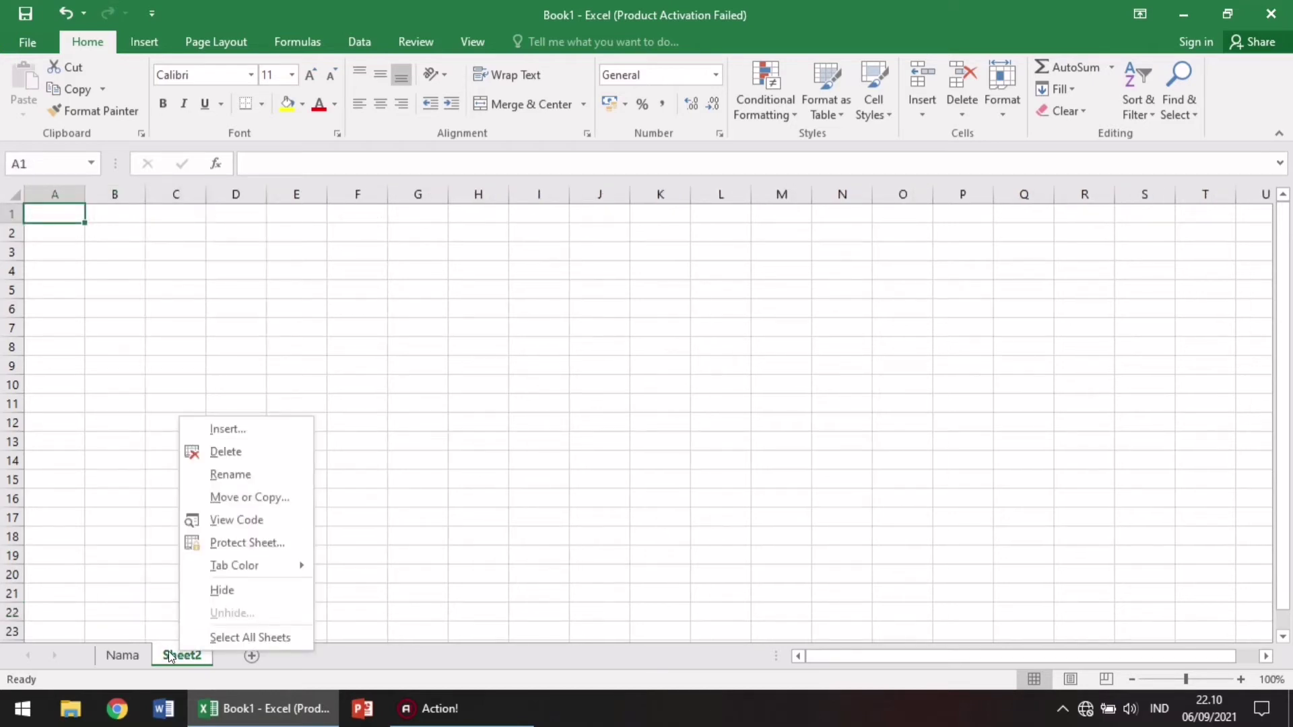
click(218, 450)
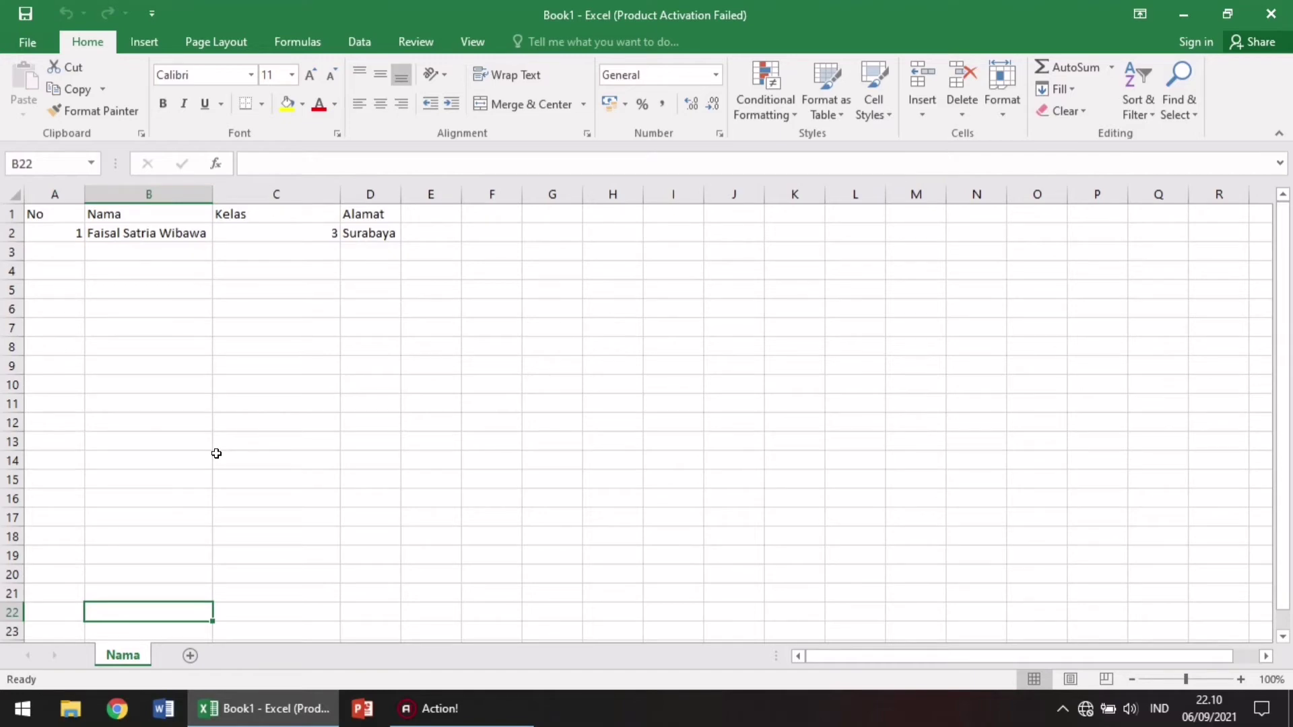
Step: Add another blank worksheet after Nama and delete it again
click(190, 656)
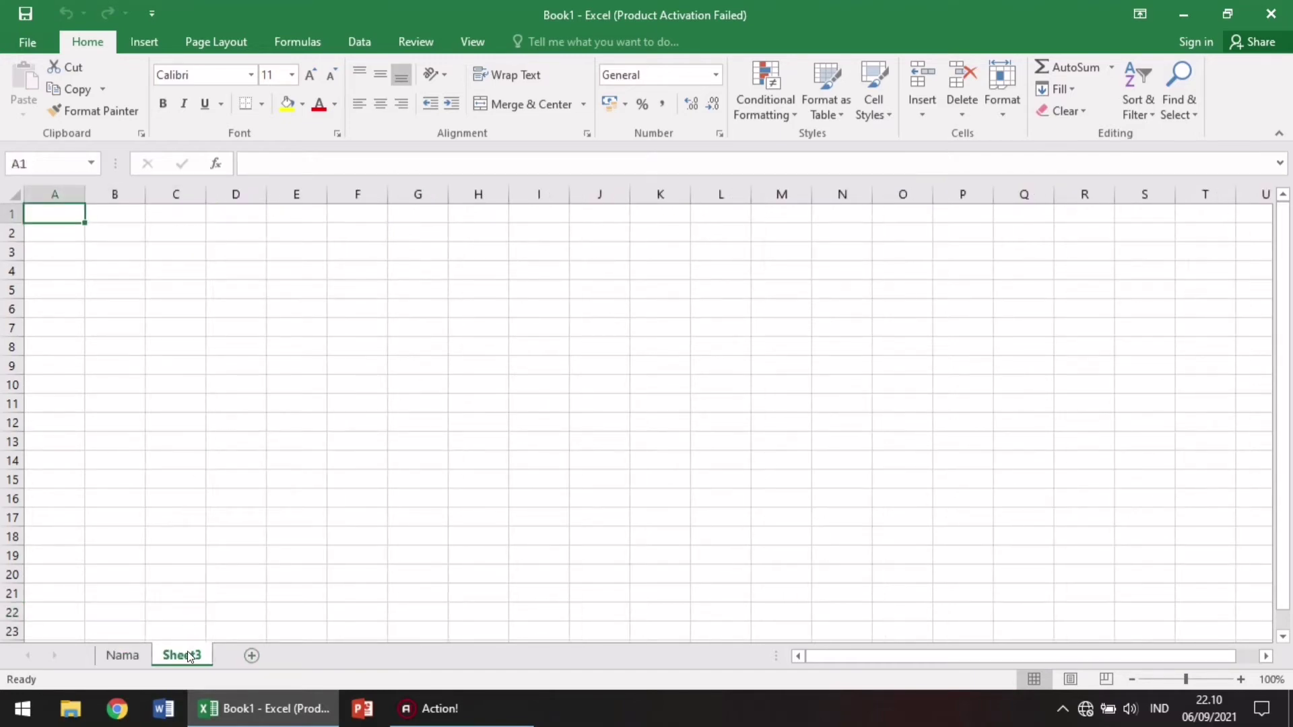
right_click(187, 653)
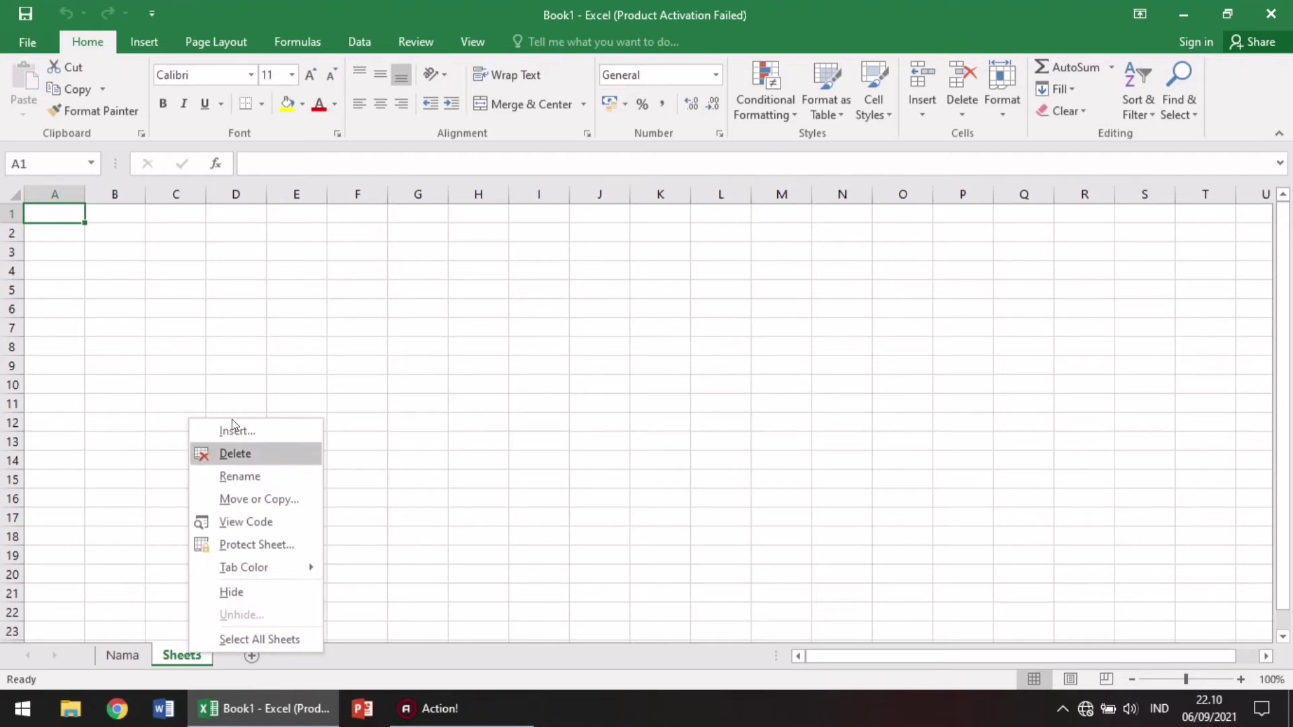
click(229, 455)
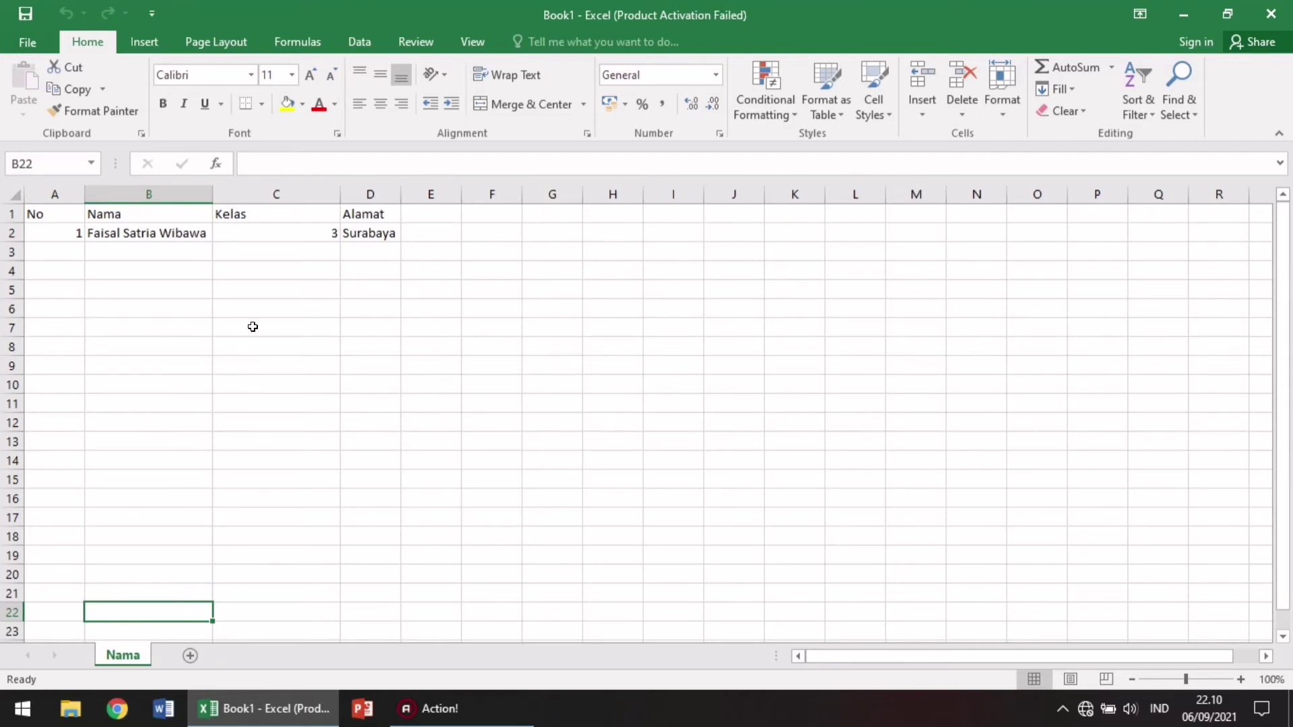
Step: Start saving the workbook under a new name and choose the RECOVERY (D:) drive as the destination
click(25, 42)
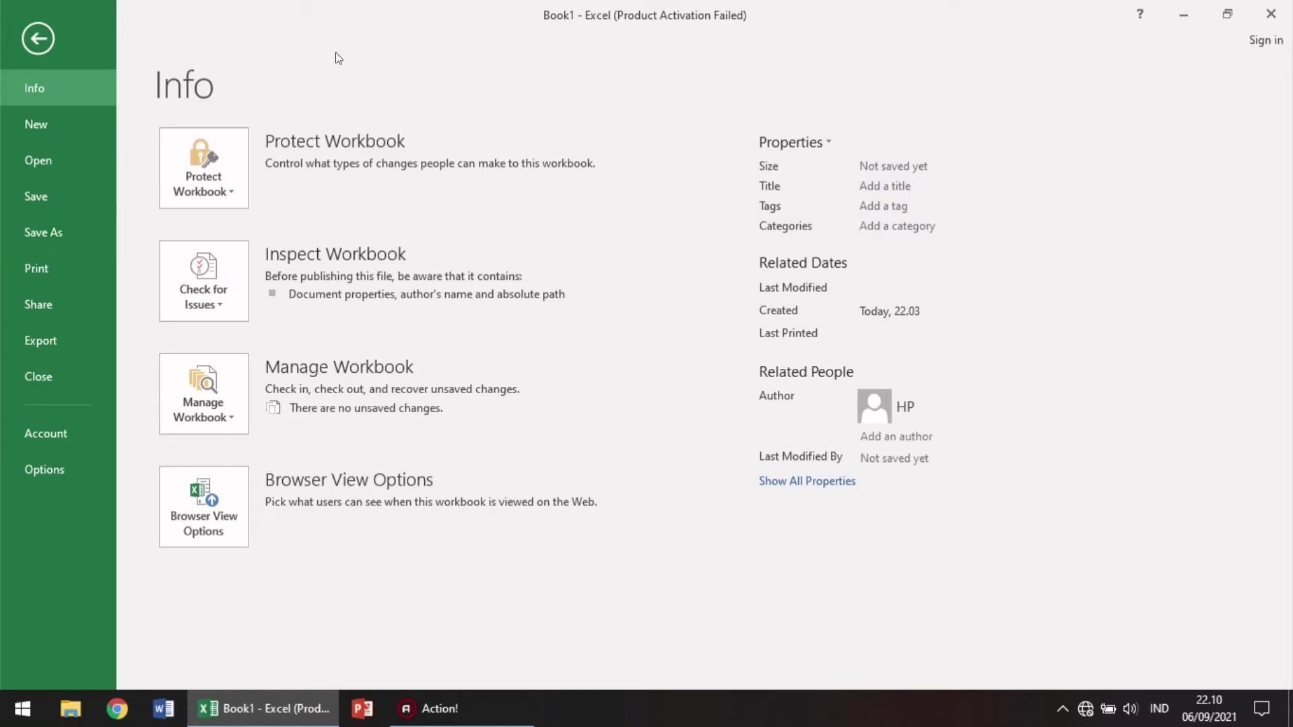
click(54, 46)
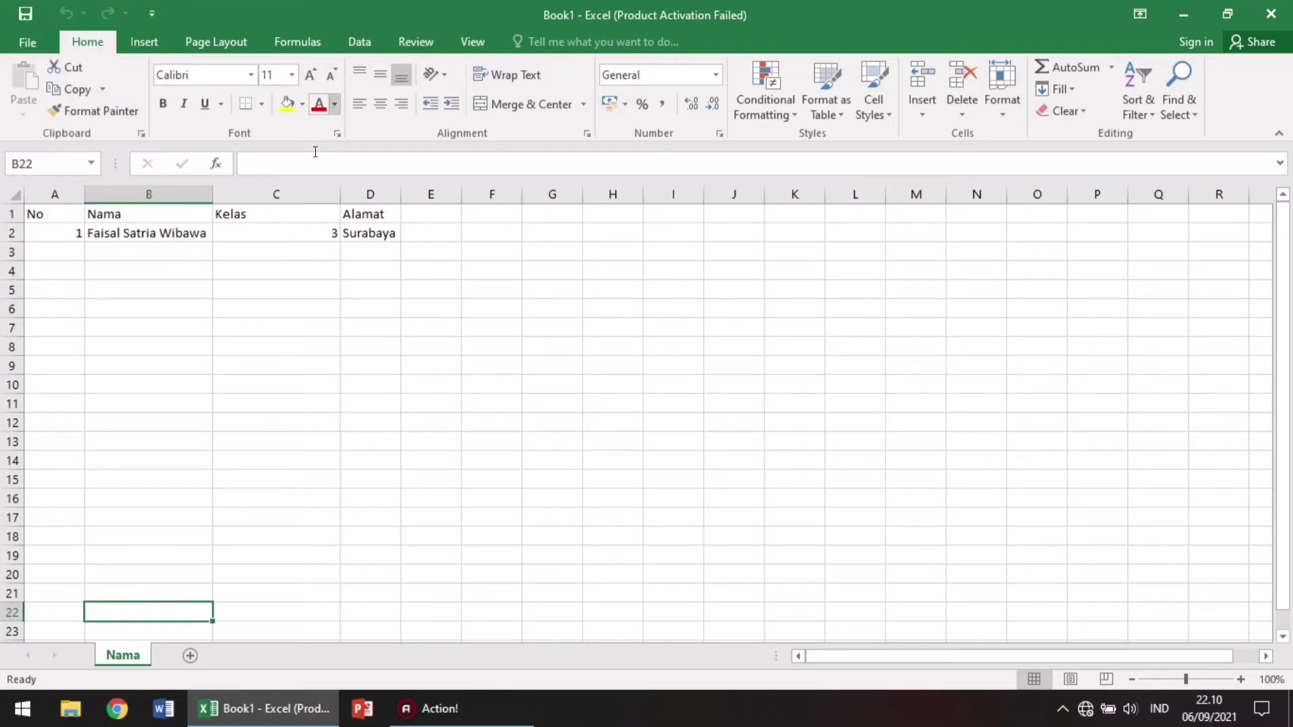
click(34, 38)
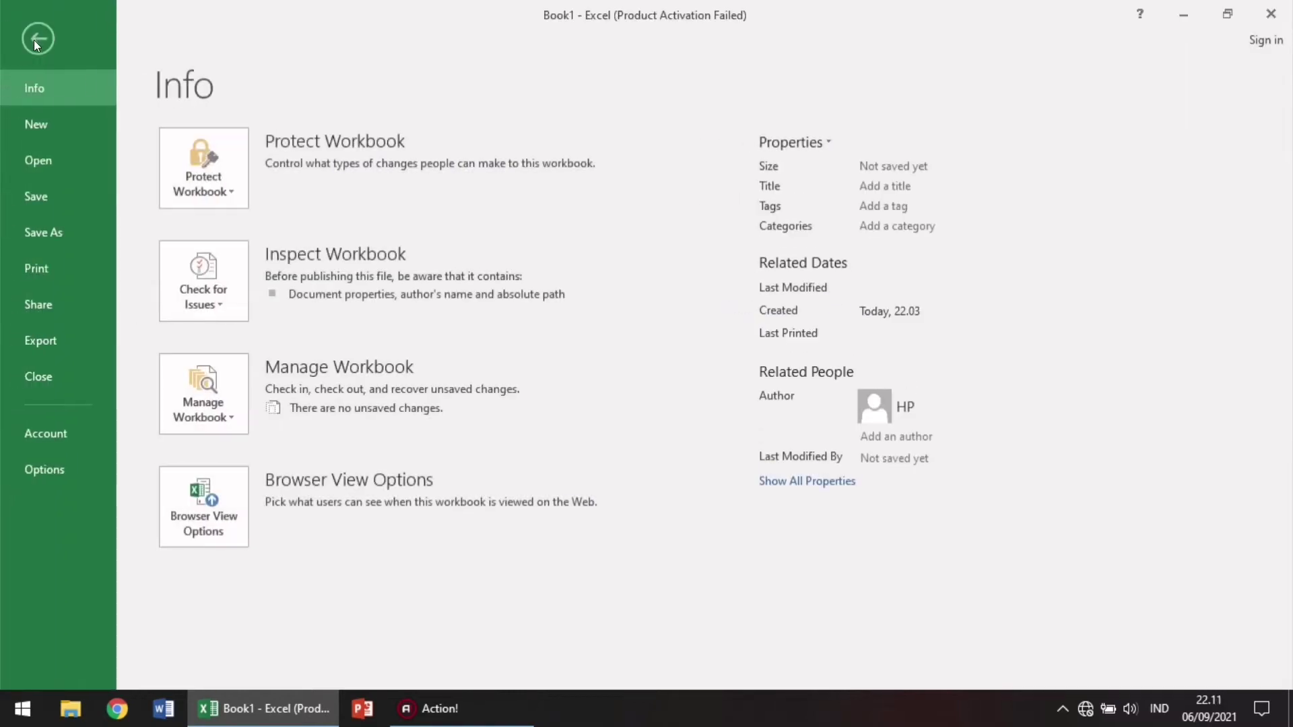
click(35, 191)
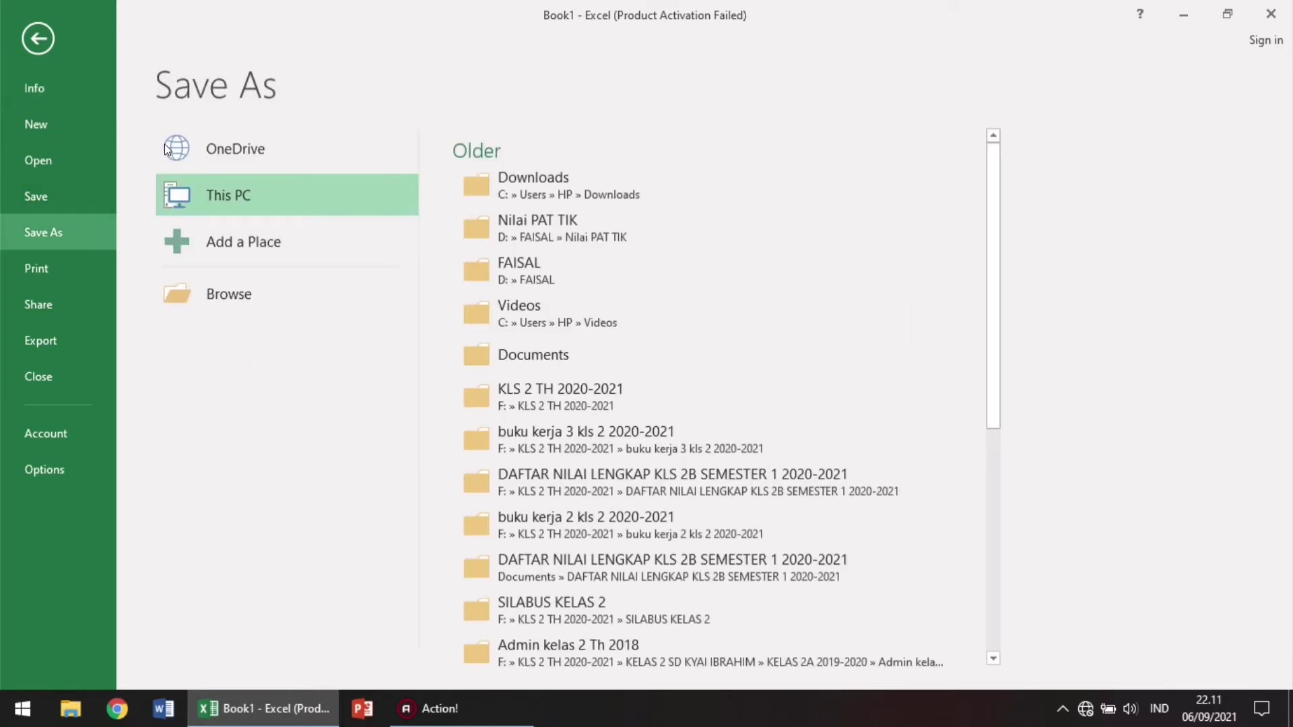
click(246, 297)
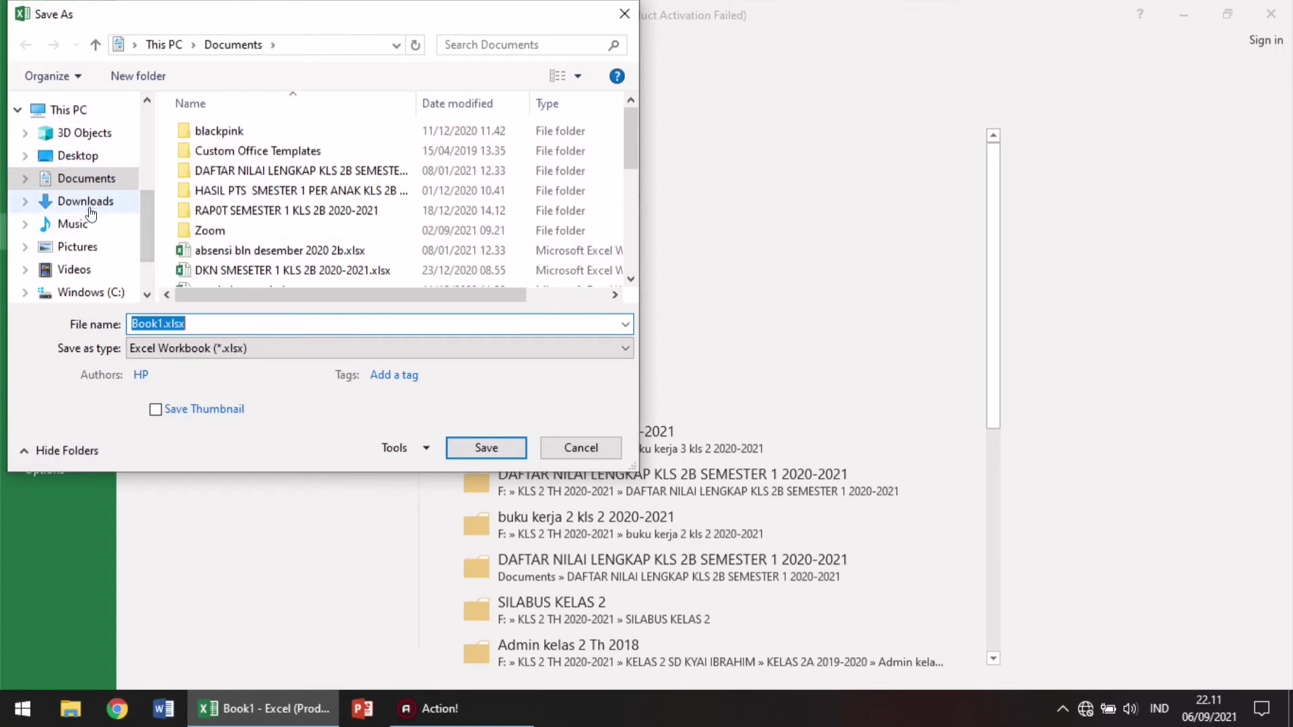
click(85, 252)
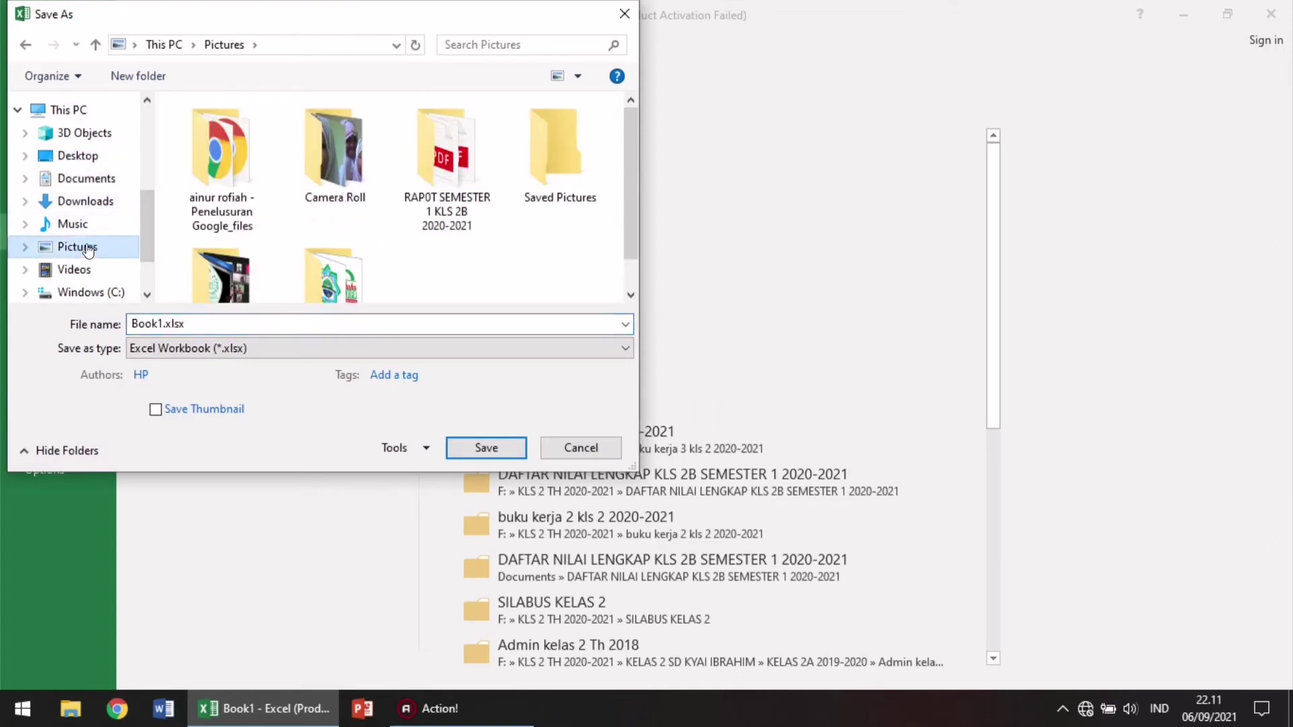
scroll(85, 249, down, 1)
click(87, 241)
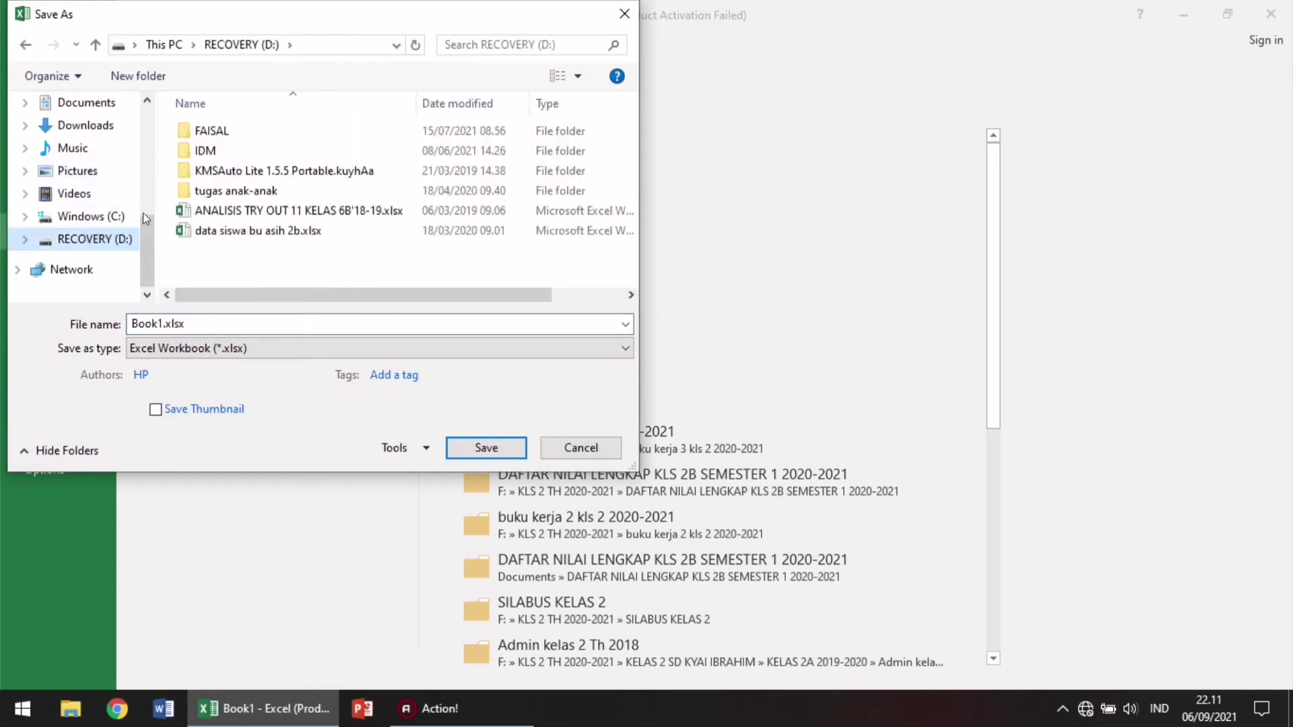
Step: Replace the default file name with Daftar Nama
double_click(155, 323)
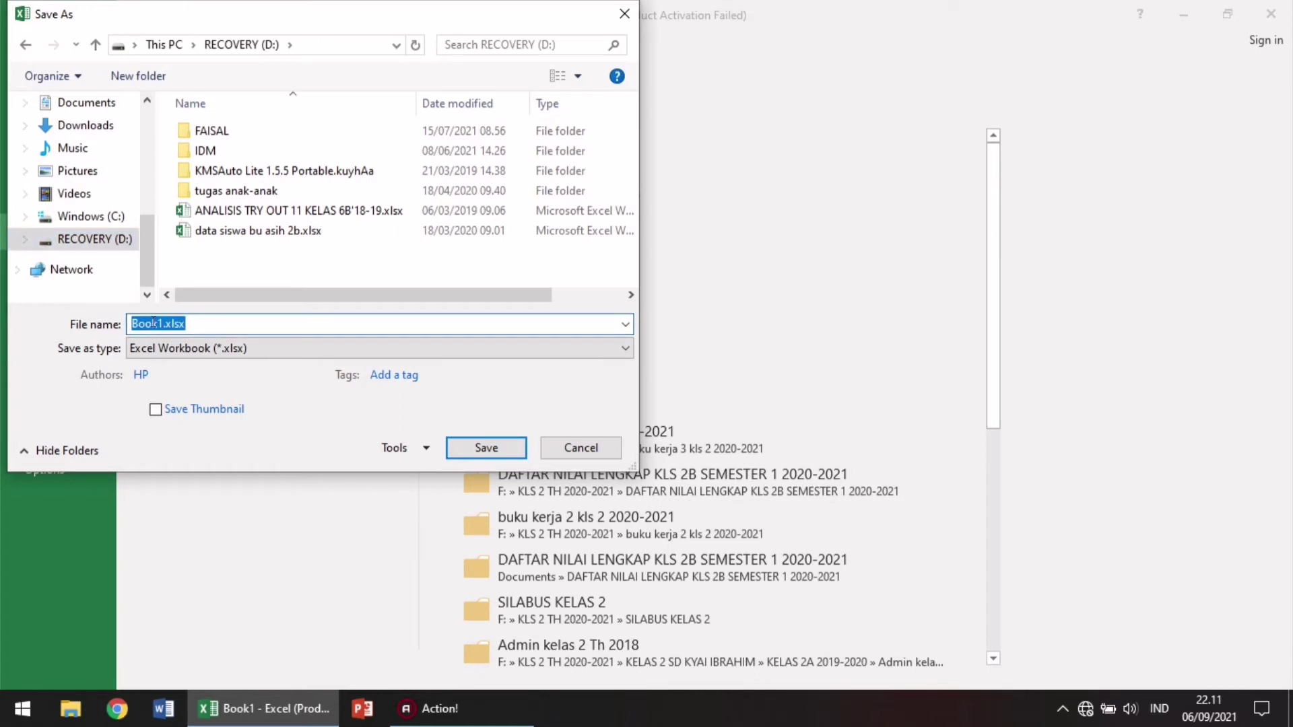
drag(187, 324, 97, 323)
text(Nama)
key(BackSpace)
key(BackSpace)
key(BackSpace)
key(BackSpace)
text(d)
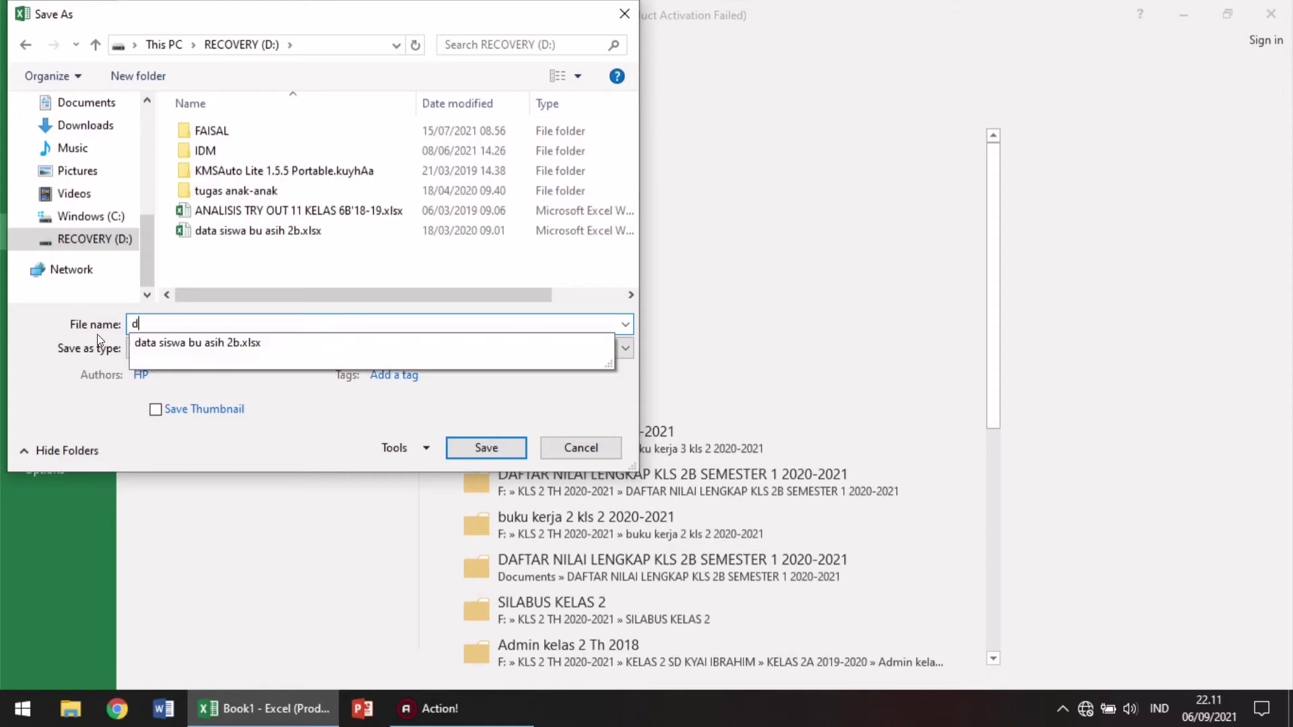
text(aftar)
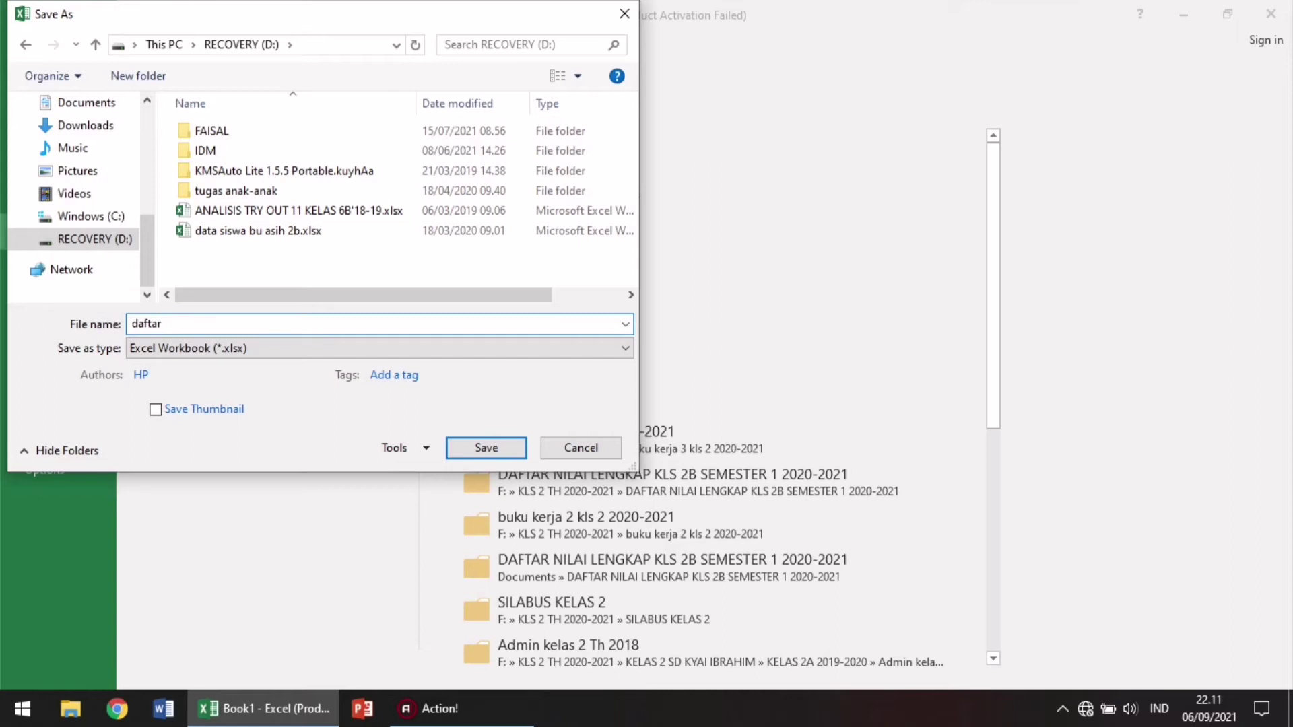
key(BackSpace)
key(BackSpace)
key(BackSpace)
key(BackSpace)
key(BackSpace)
key(BackSpace)
key(BackSpace)
text(D)
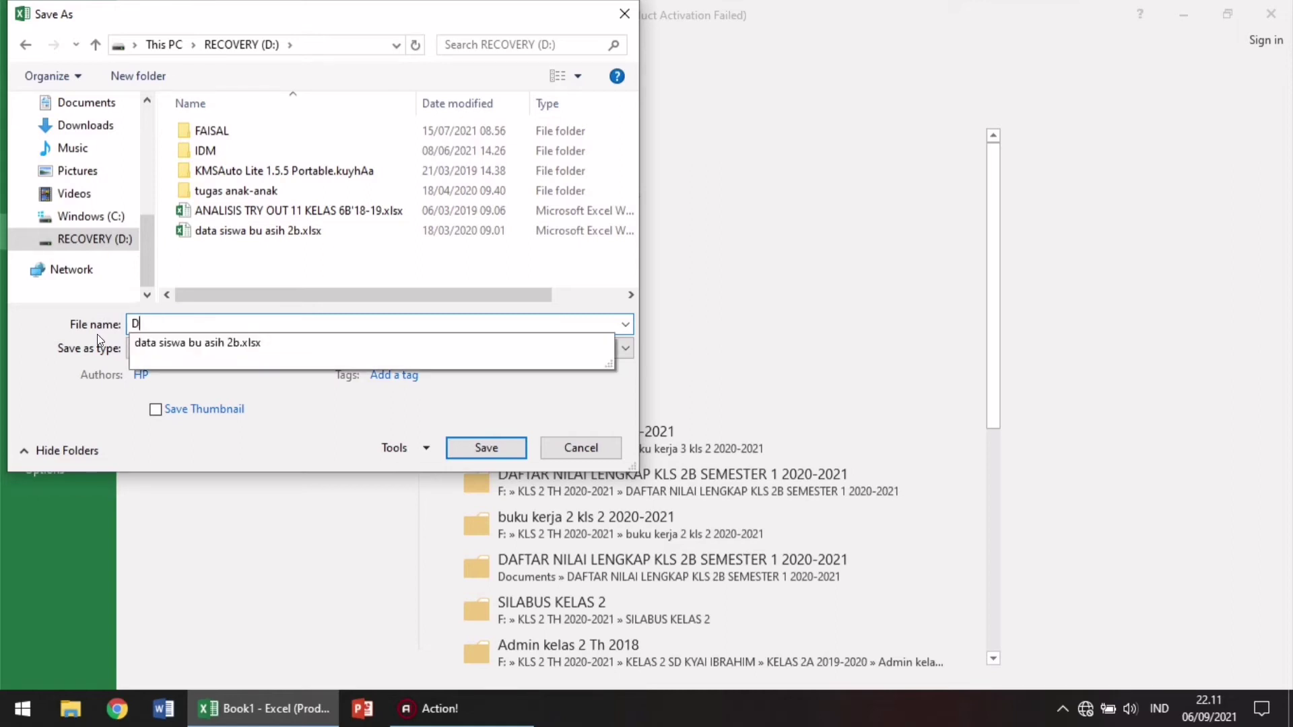
text(aftar a)
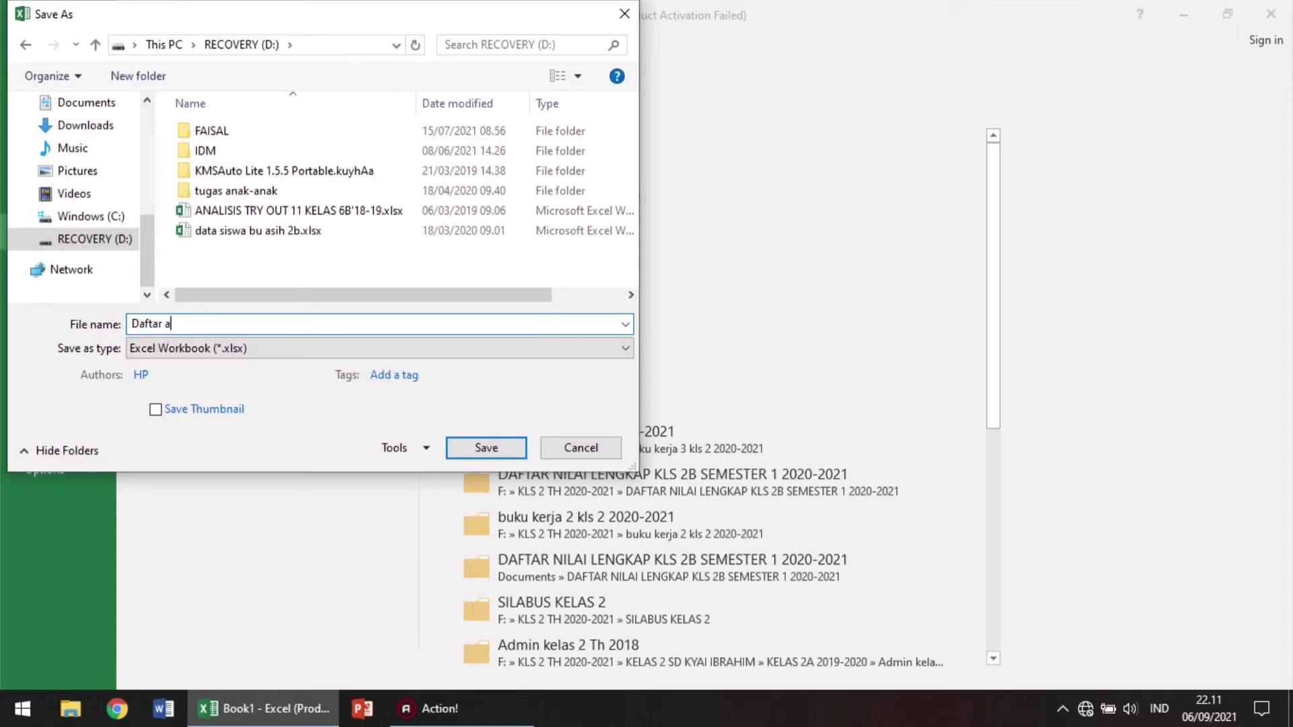
key(BackSpace)
text(Nama)
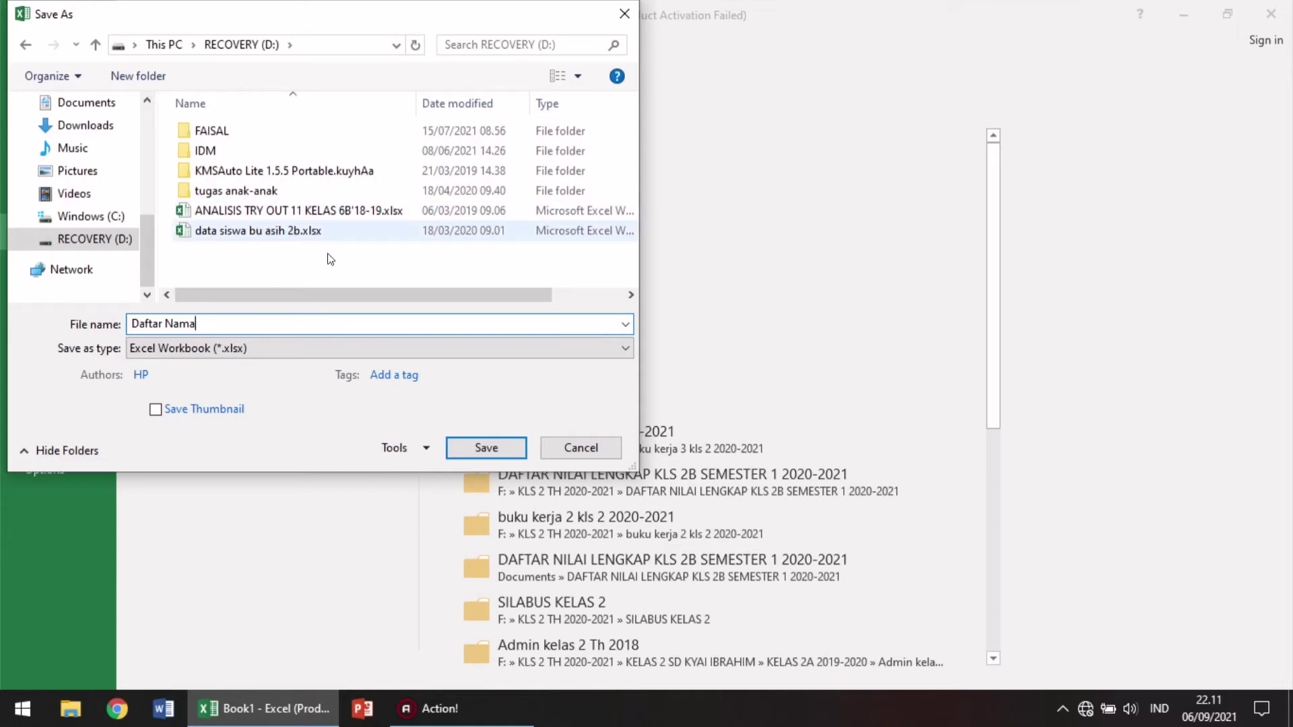
Step: Review the available file formats, keep Excel Workbook (*.xlsx), and save the workbook
click(267, 349)
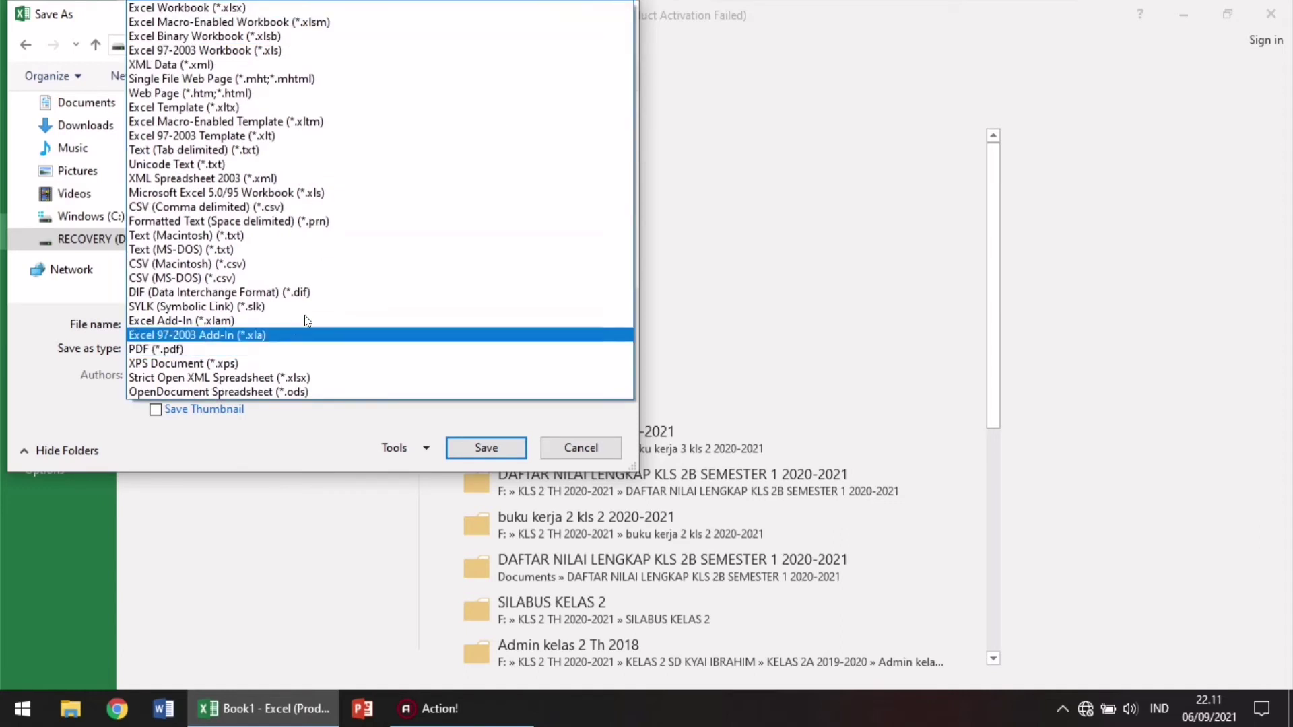
click(726, 199)
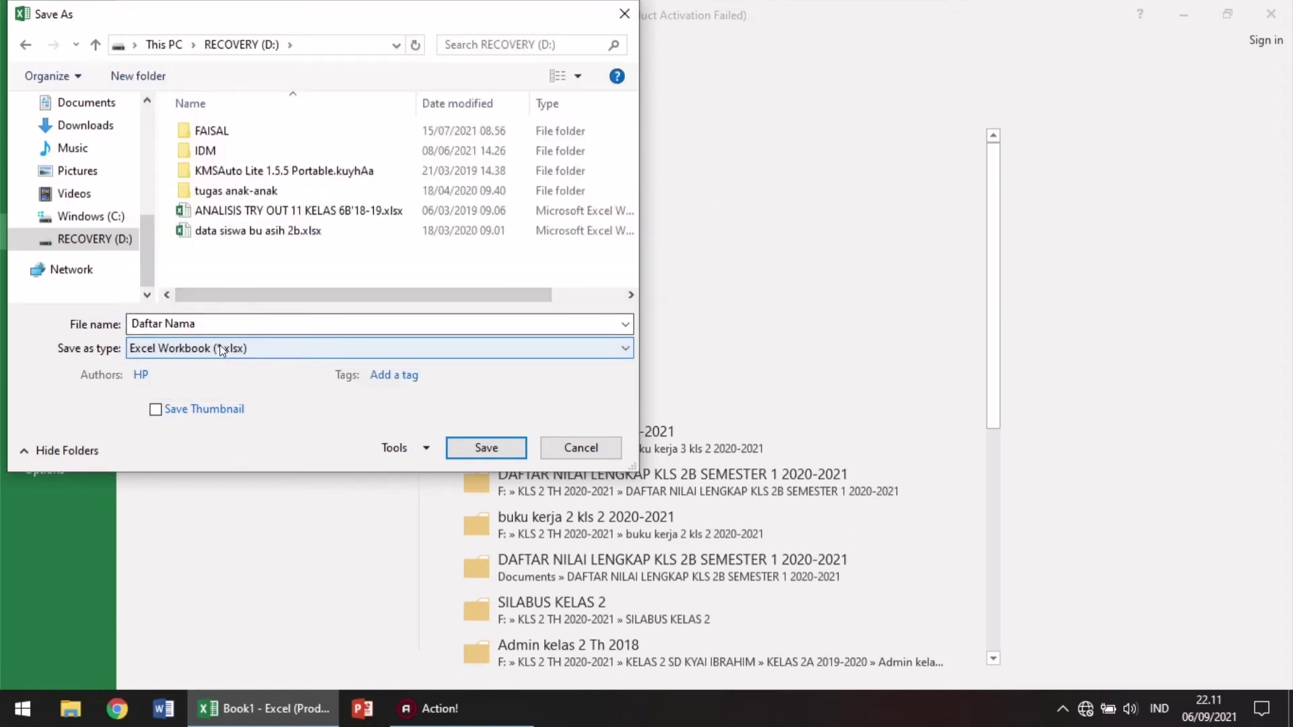
click(508, 450)
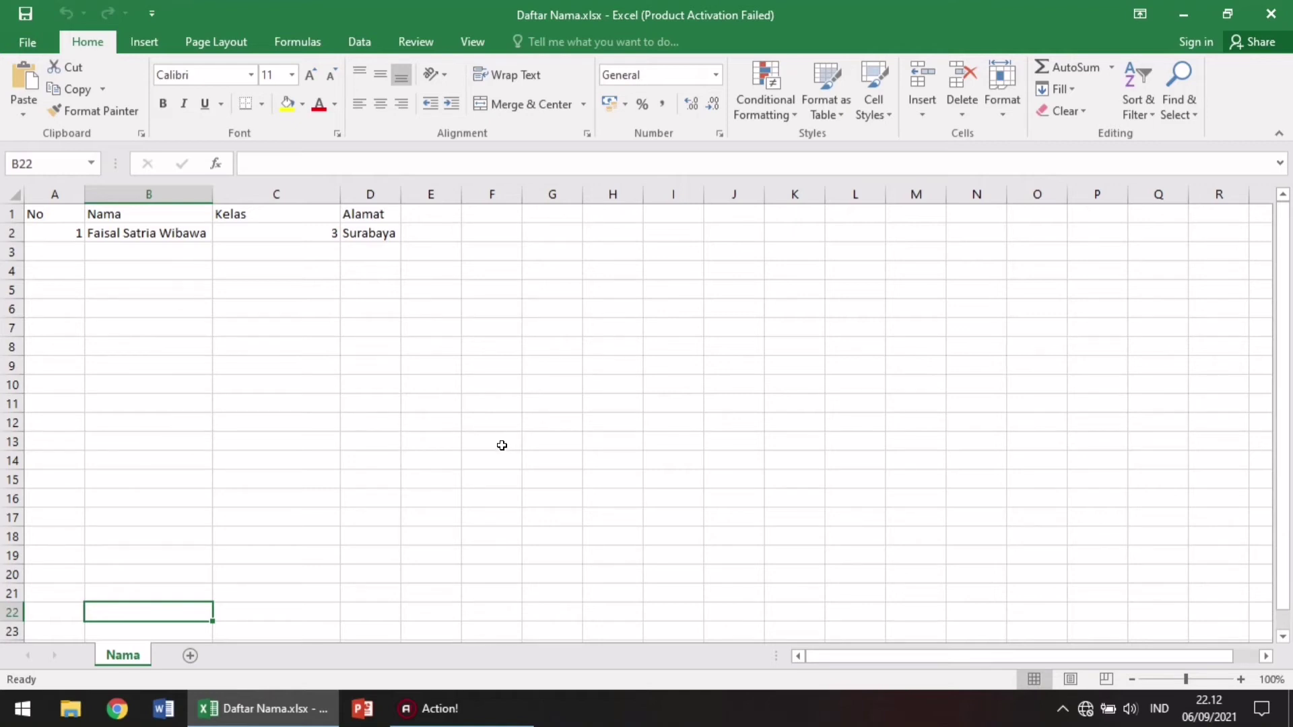
Step: Narrow the Nama column (column B) to a little over half its width
click(243, 346)
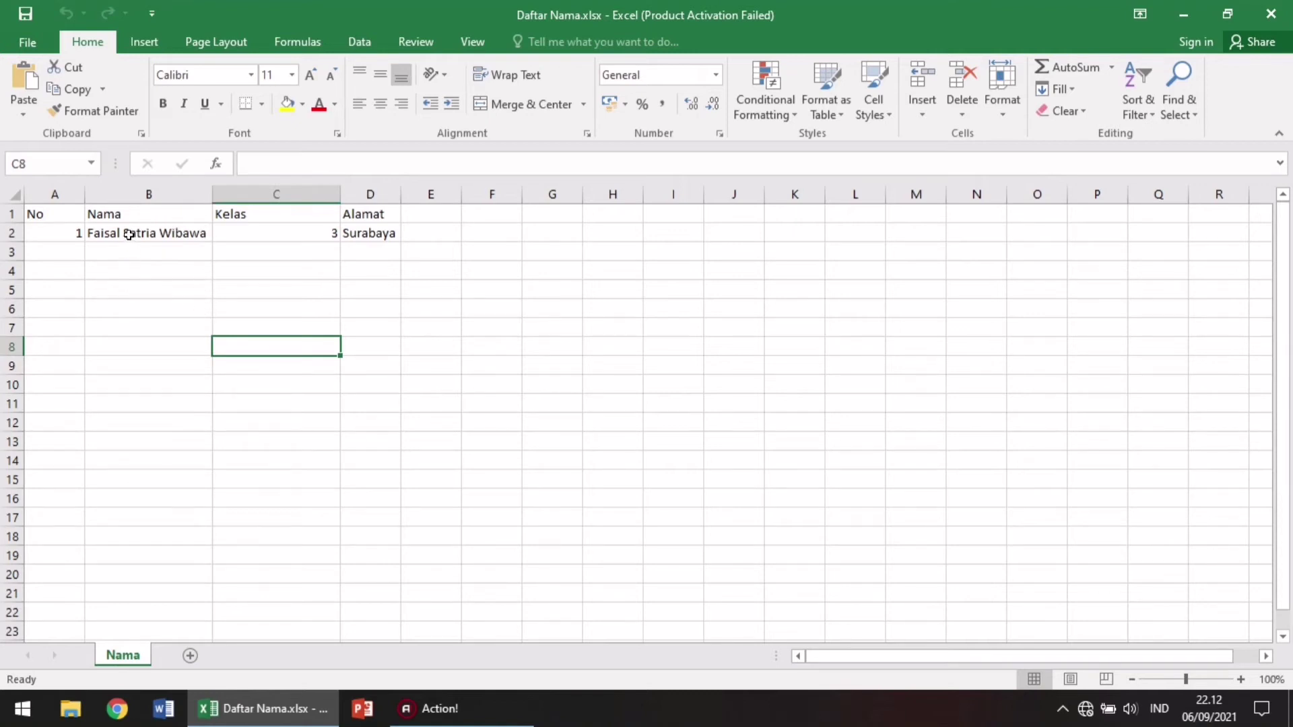
drag(211, 199, 159, 200)
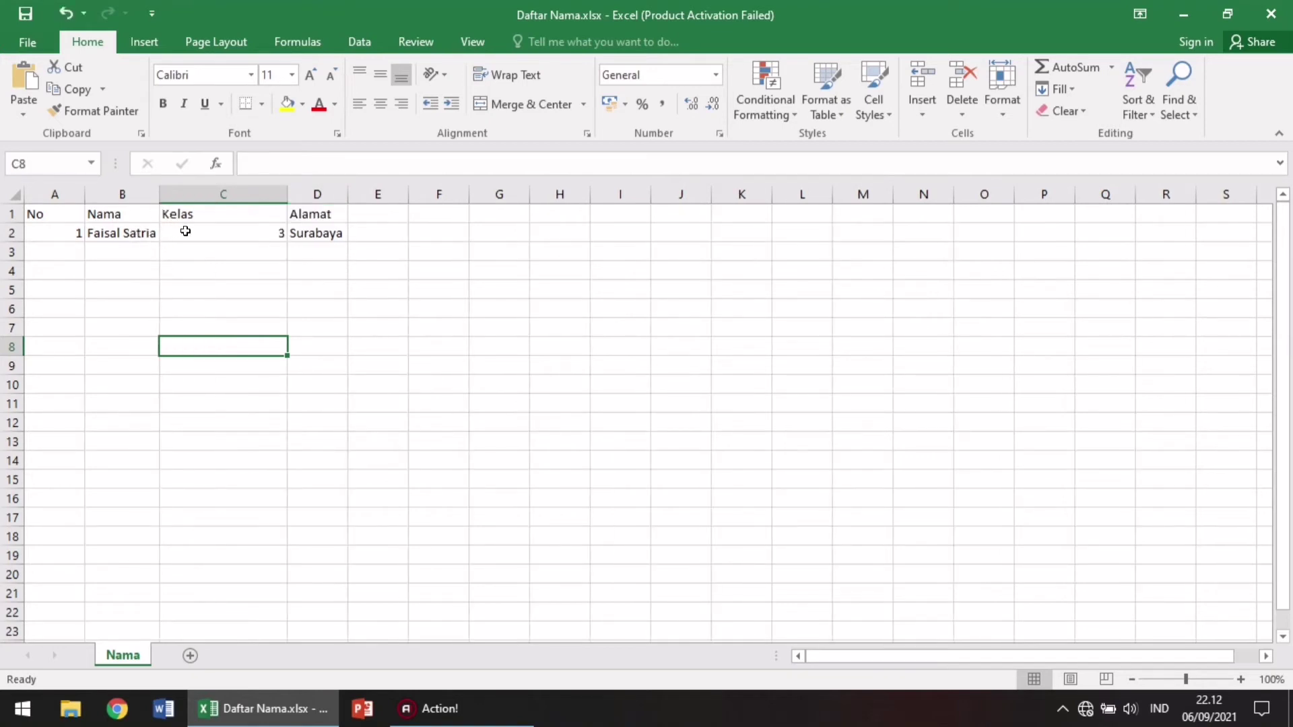
Step: Replace the contents of cell D2 under Alamat with a longer address giving the district and city
click(326, 235)
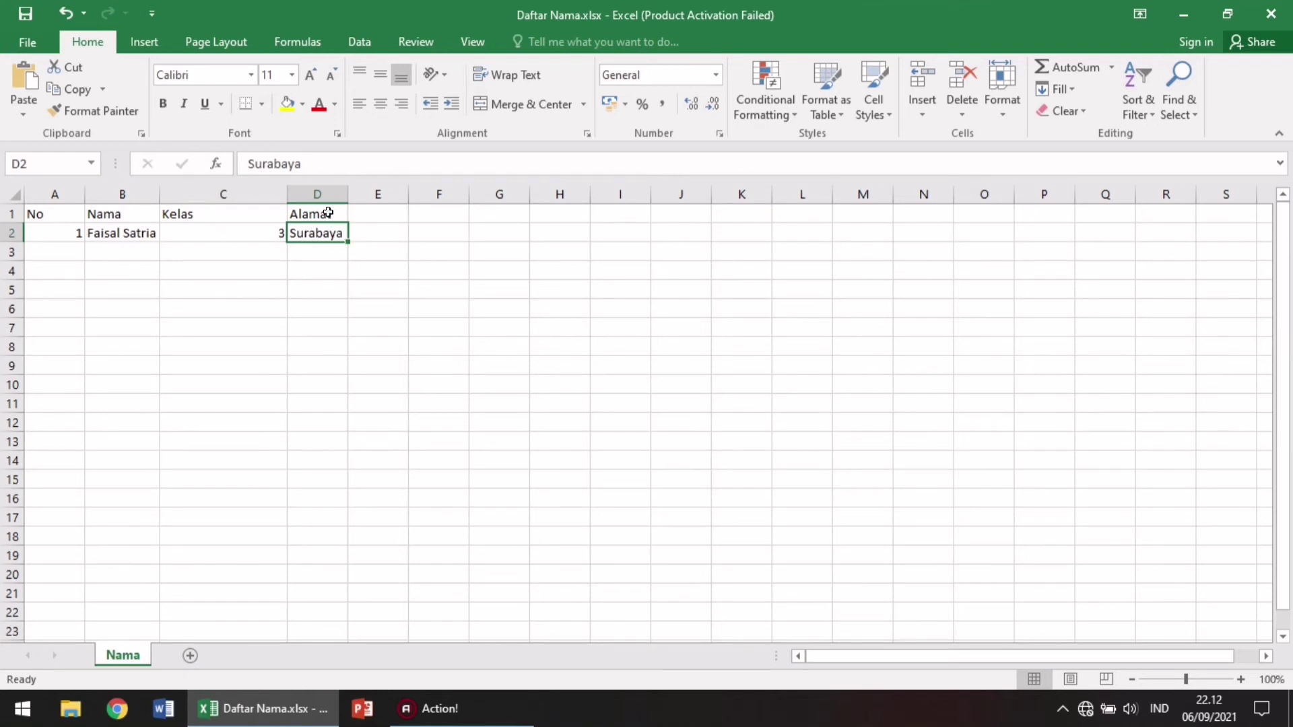
click(308, 165)
key(BackSpace)
key(BackSpace)
key(BackSpace)
key(BackSpace)
key(BackSpace)
key(BackSpace)
key(BackSpace)
key(BackSpace)
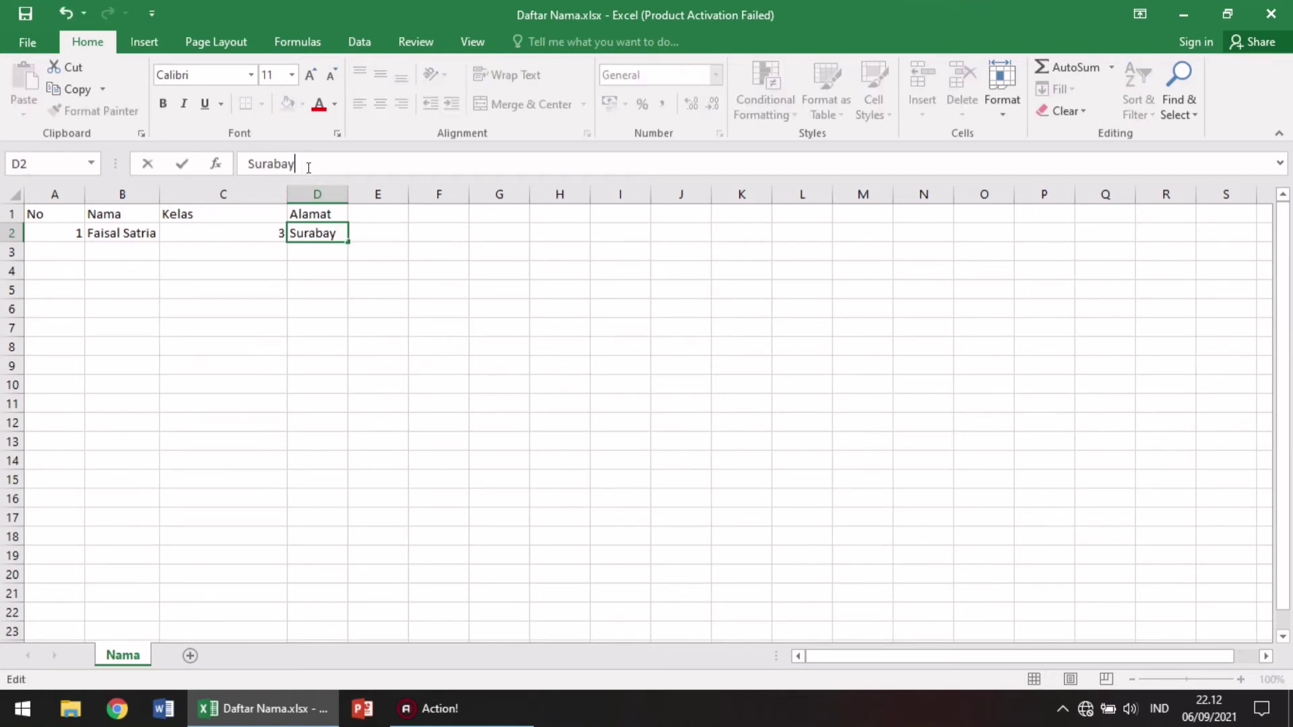
text(Surabaya)
key(BackSpace)
key(BackSpace)
key(BackSpace)
key(BackSpace)
key(BackSpace)
key(BackSpace)
key(BackSpace)
key(BackSpace)
text(Kenjeran )
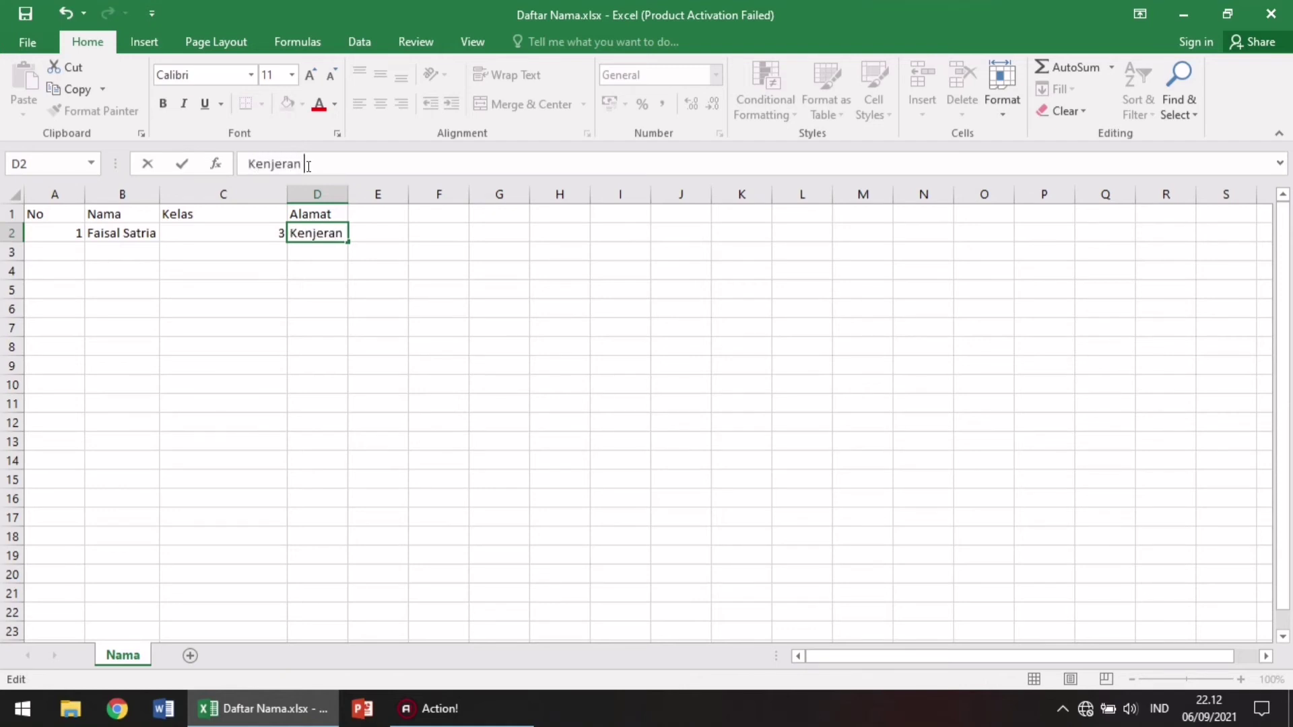
text(Surabaya)
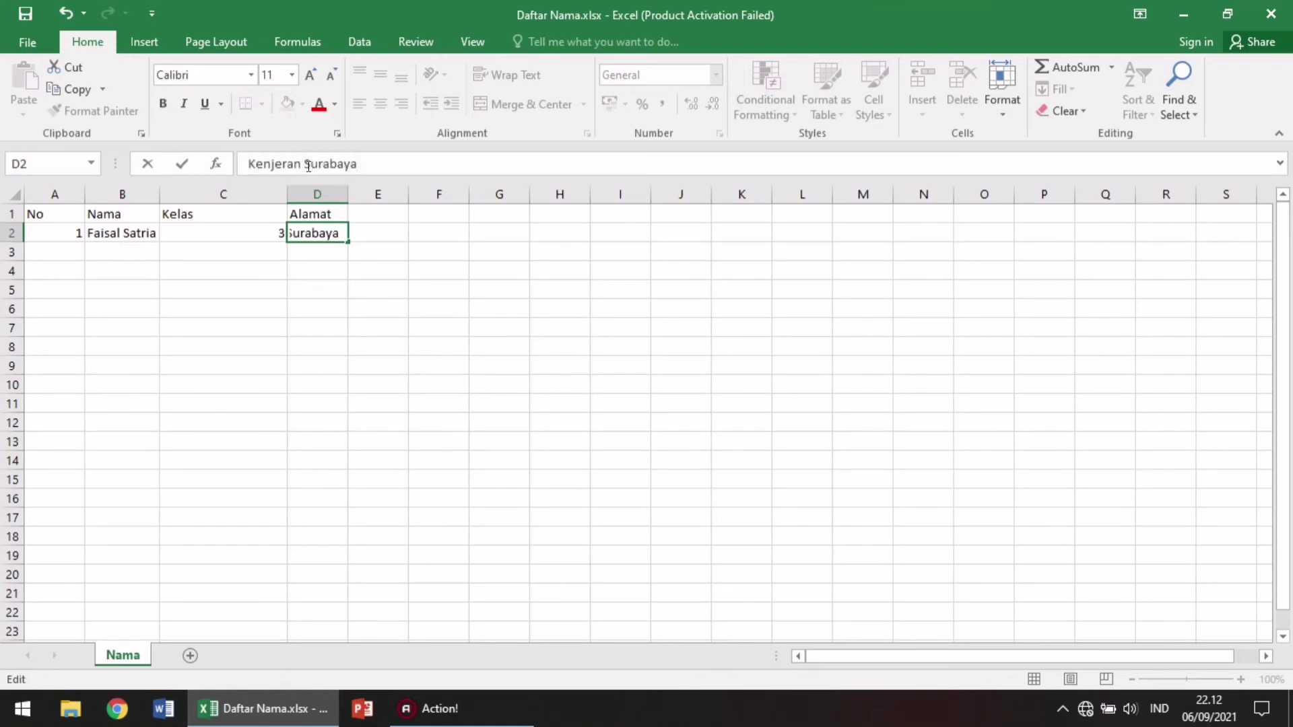
key(Return)
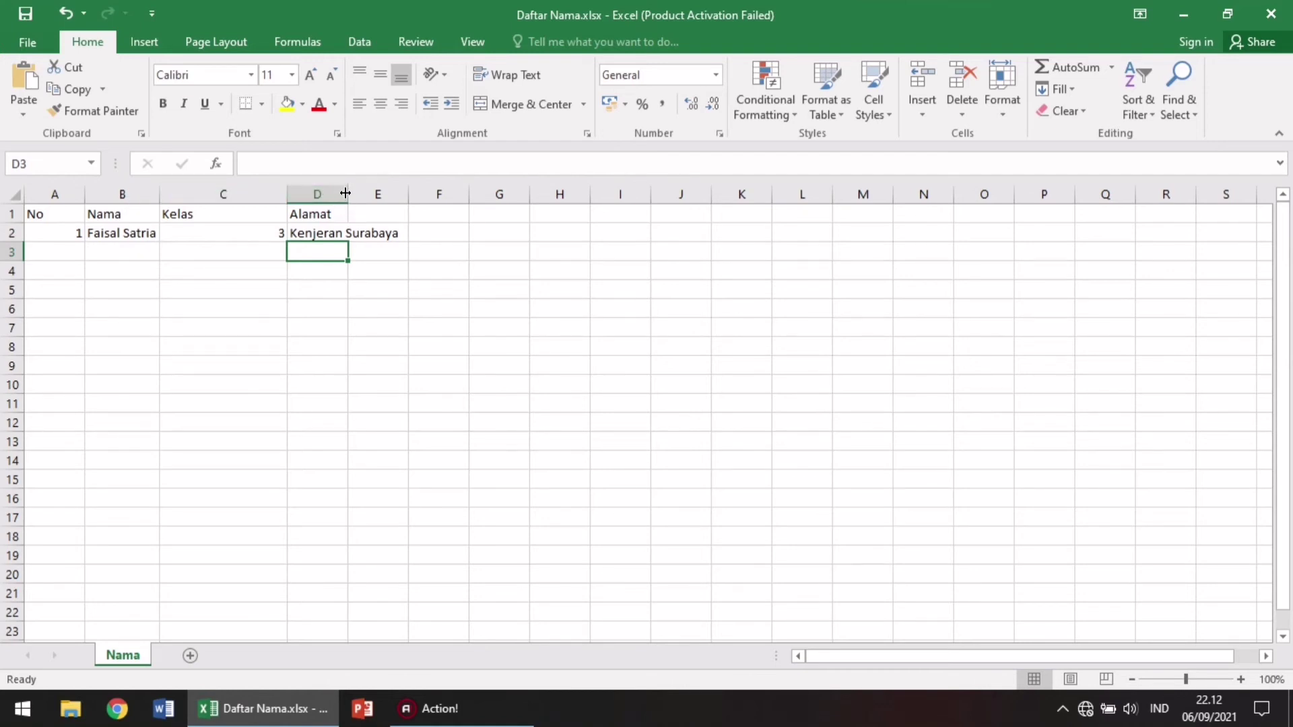
Step: Widen the Alamat column (column D) so the whole address fits, and increase the height of row 1
drag(349, 194, 433, 202)
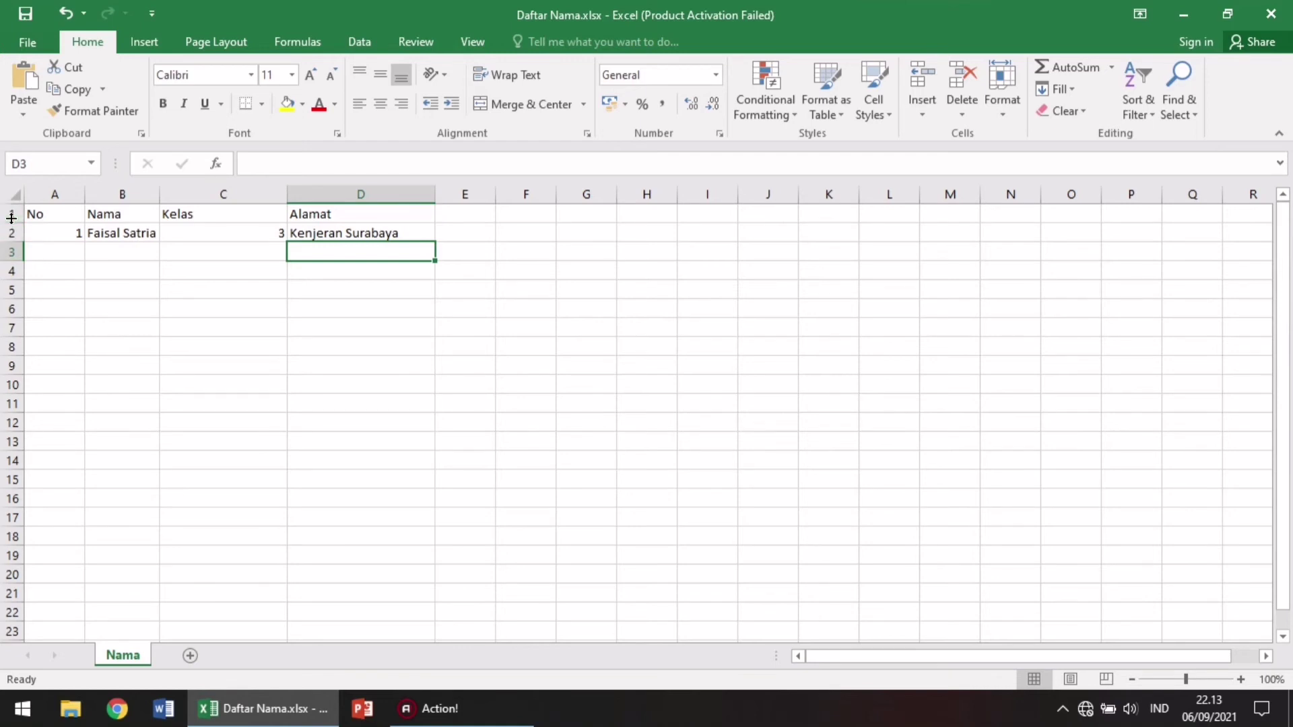
drag(12, 218, 12, 247)
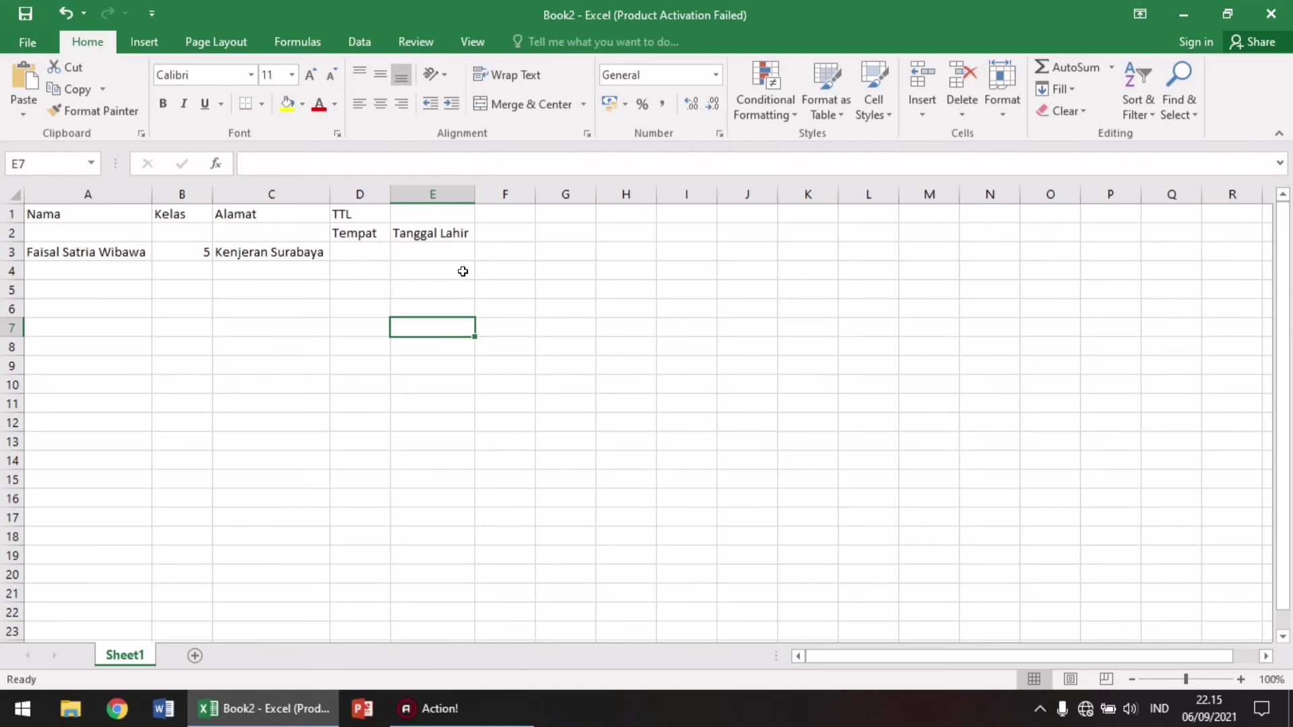
Step: Examine the TTL heading in D1, the empty cell E1 beside it, and the Tempat and Tanggal Lahir subheadings in row 2
click(405, 268)
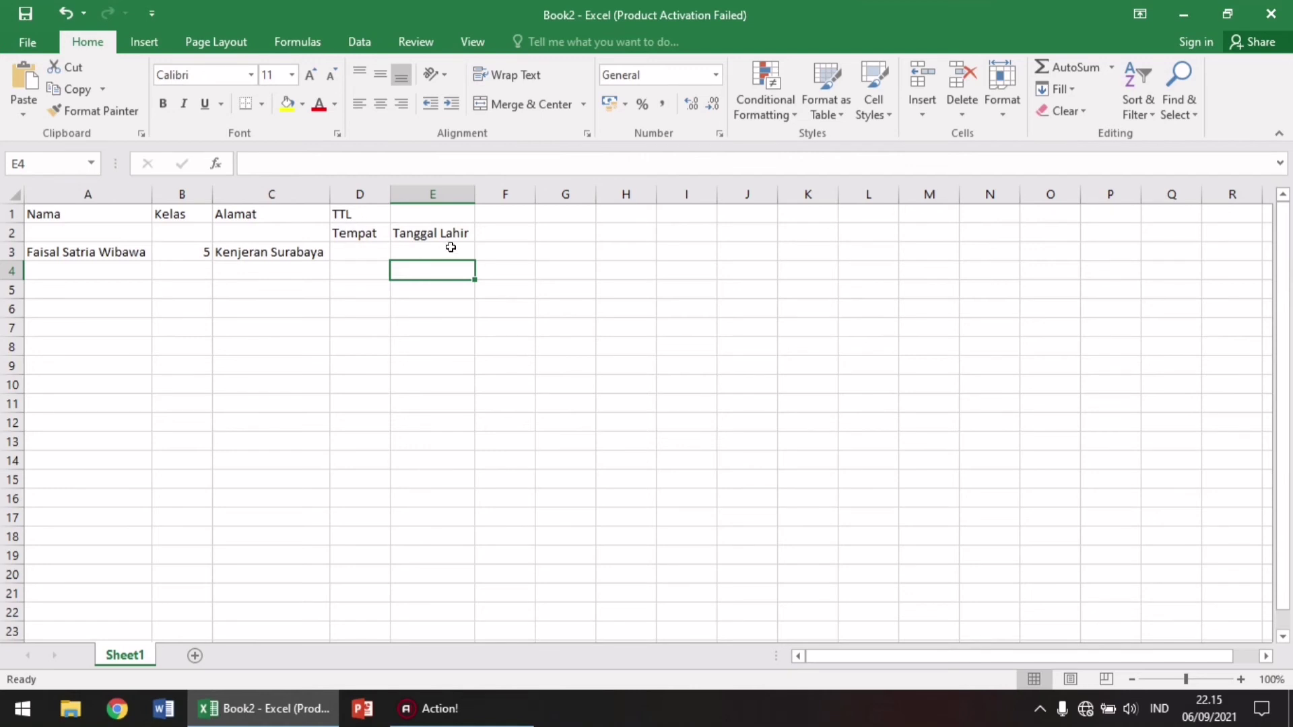
click(365, 212)
click(365, 236)
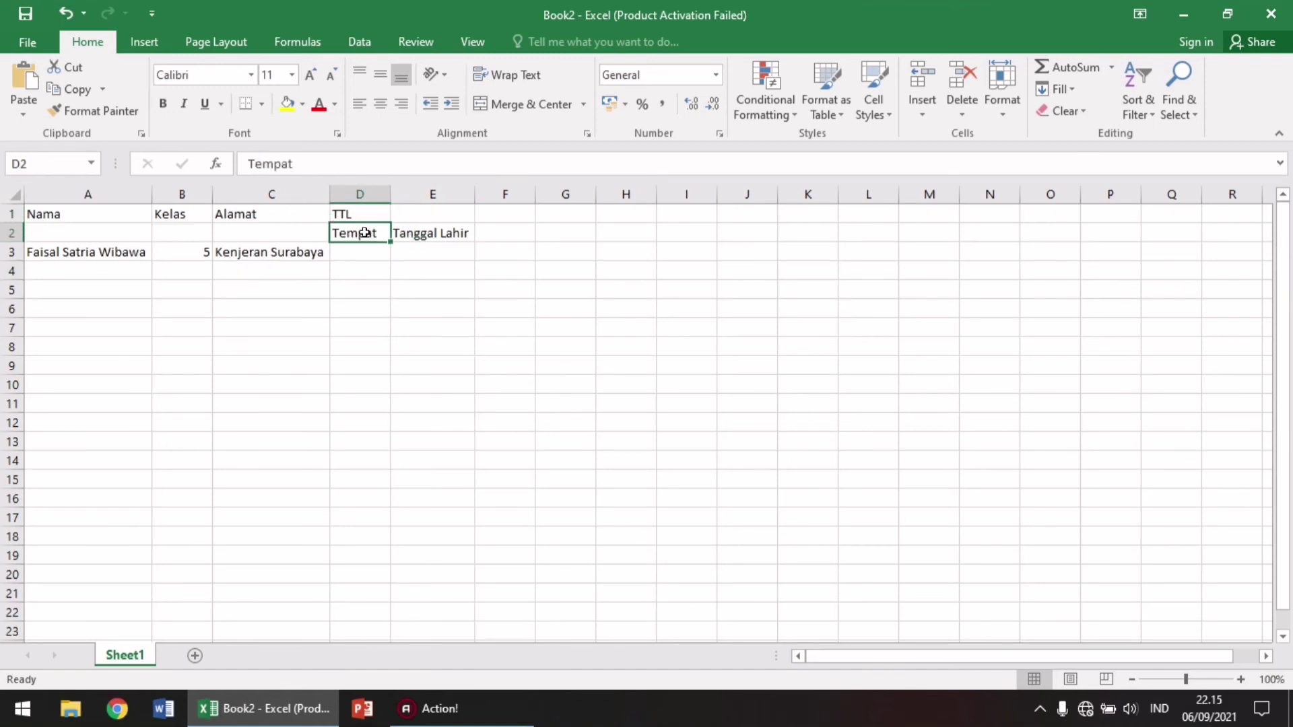
click(416, 232)
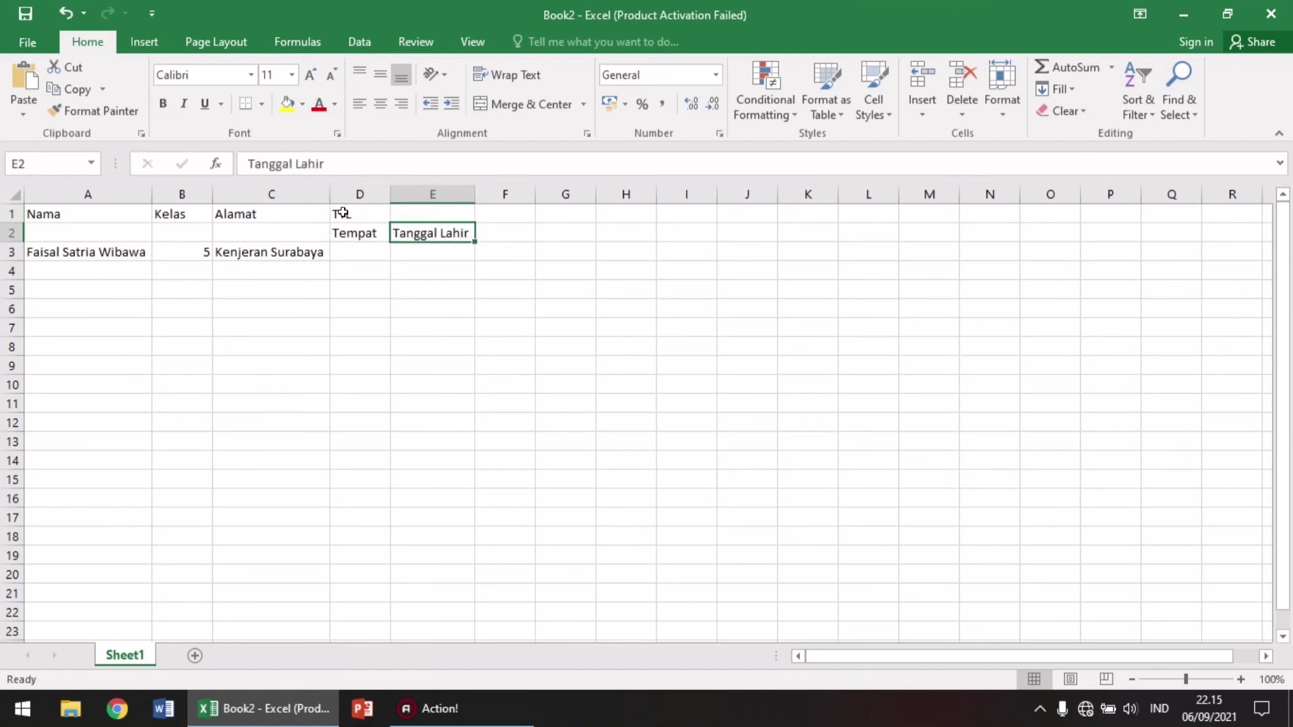
drag(343, 211, 446, 214)
click(444, 214)
click(361, 214)
click(433, 213)
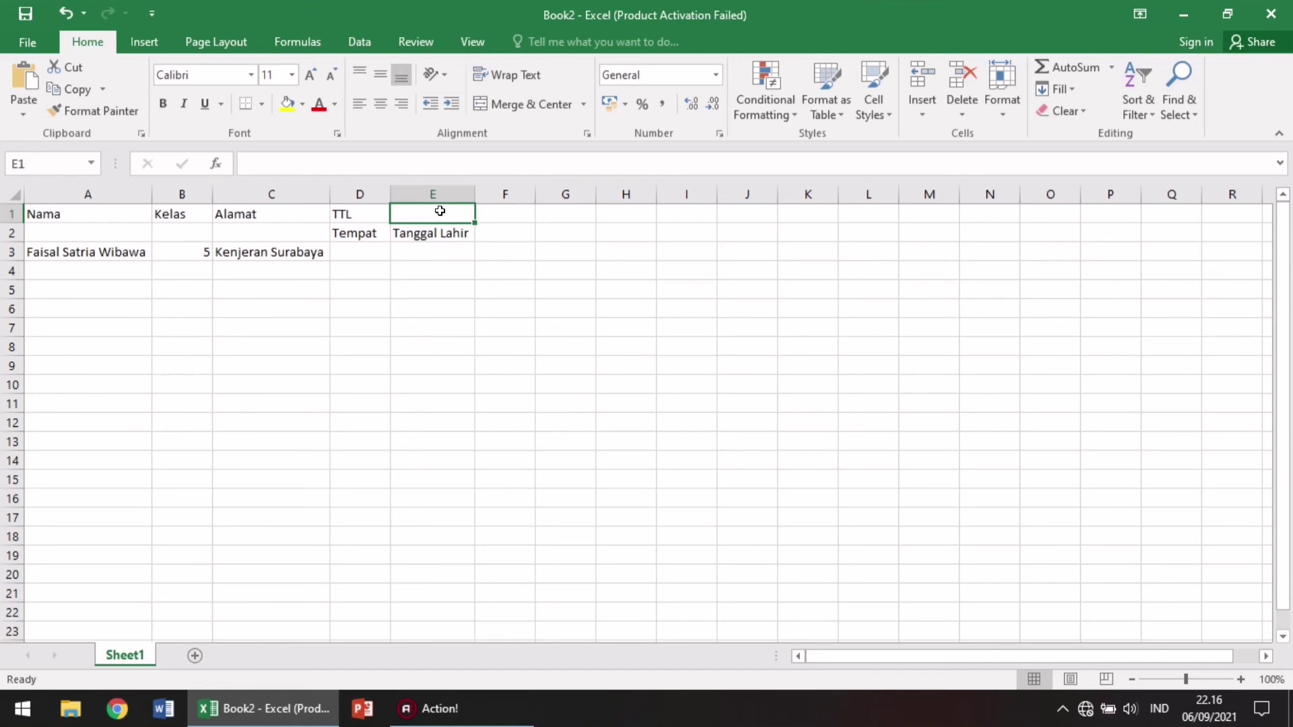
drag(378, 214, 433, 214)
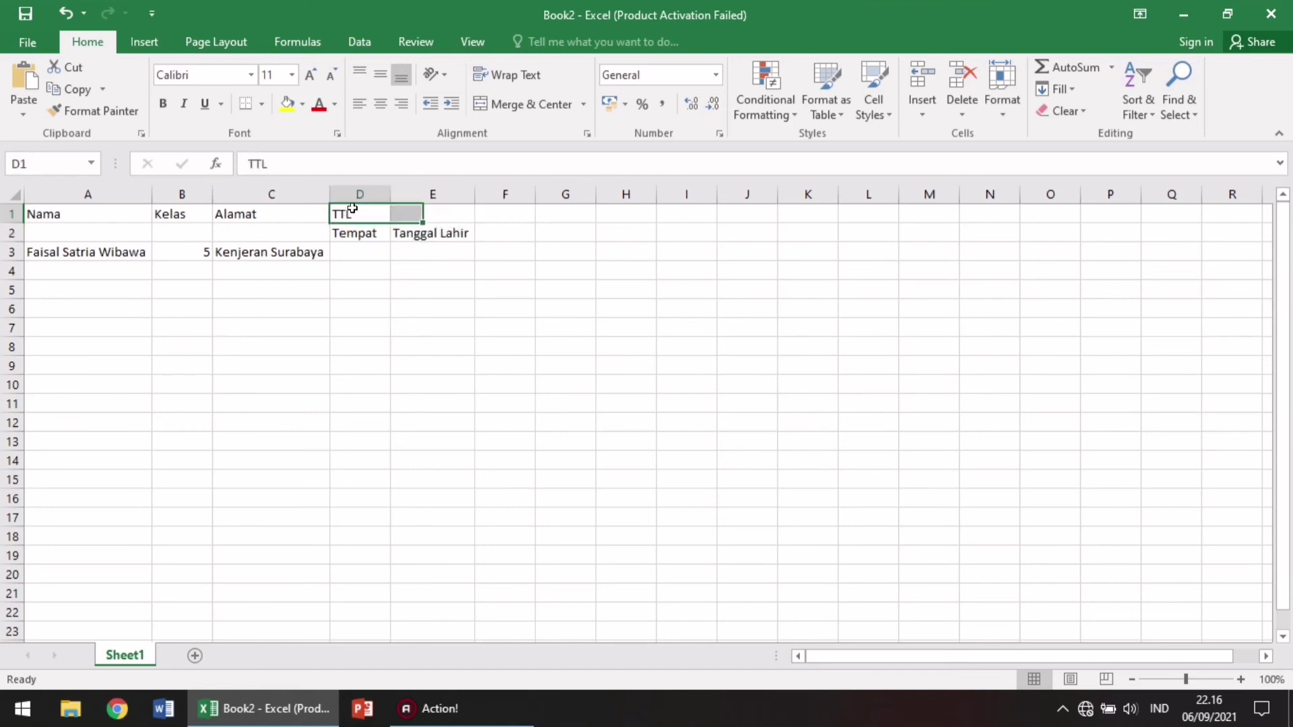
click(425, 264)
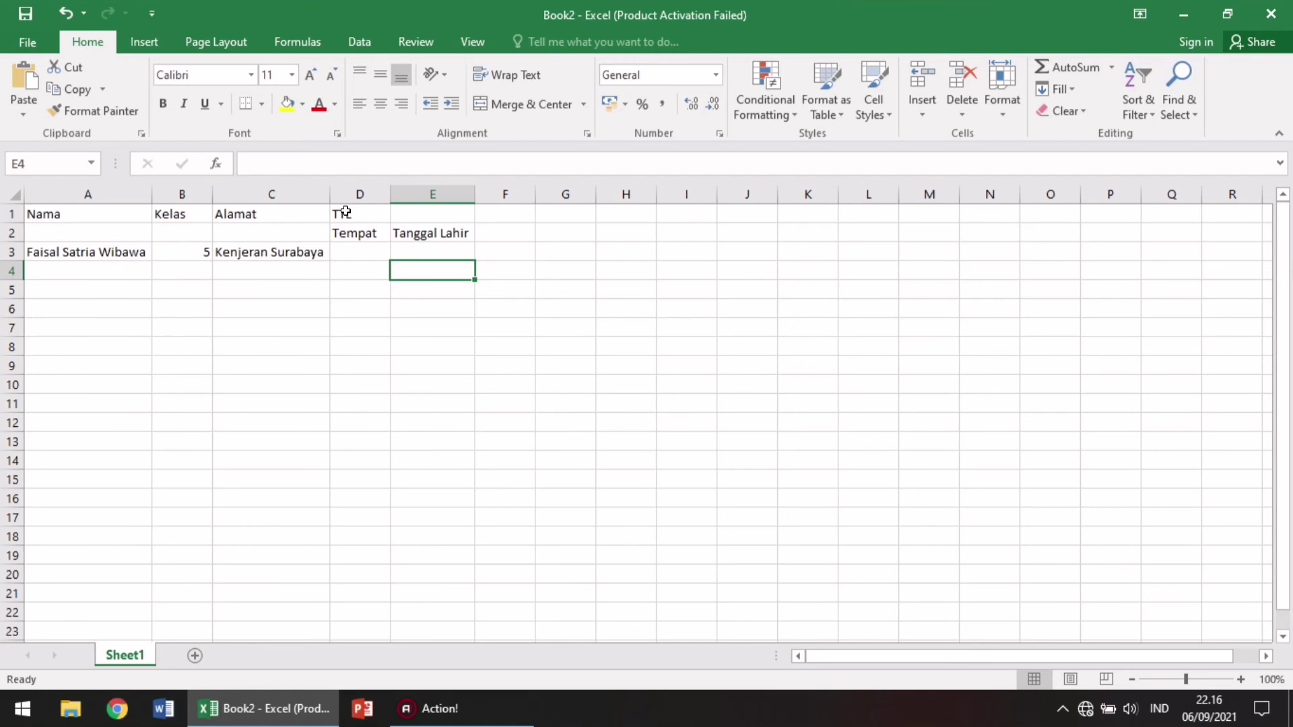
Step: Merge and center the TTL heading across cells D1:E1, above the Tempat and Tanggal Lahir subheadings
drag(345, 213, 444, 210)
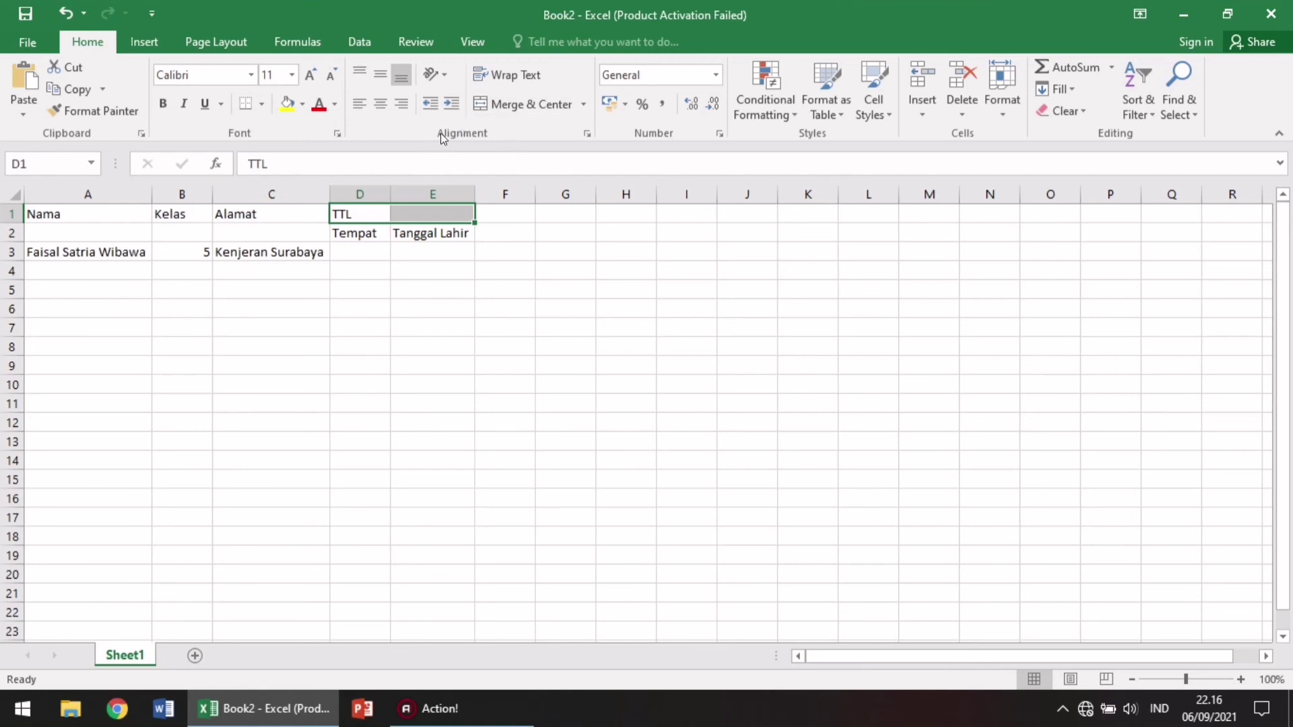
click(506, 111)
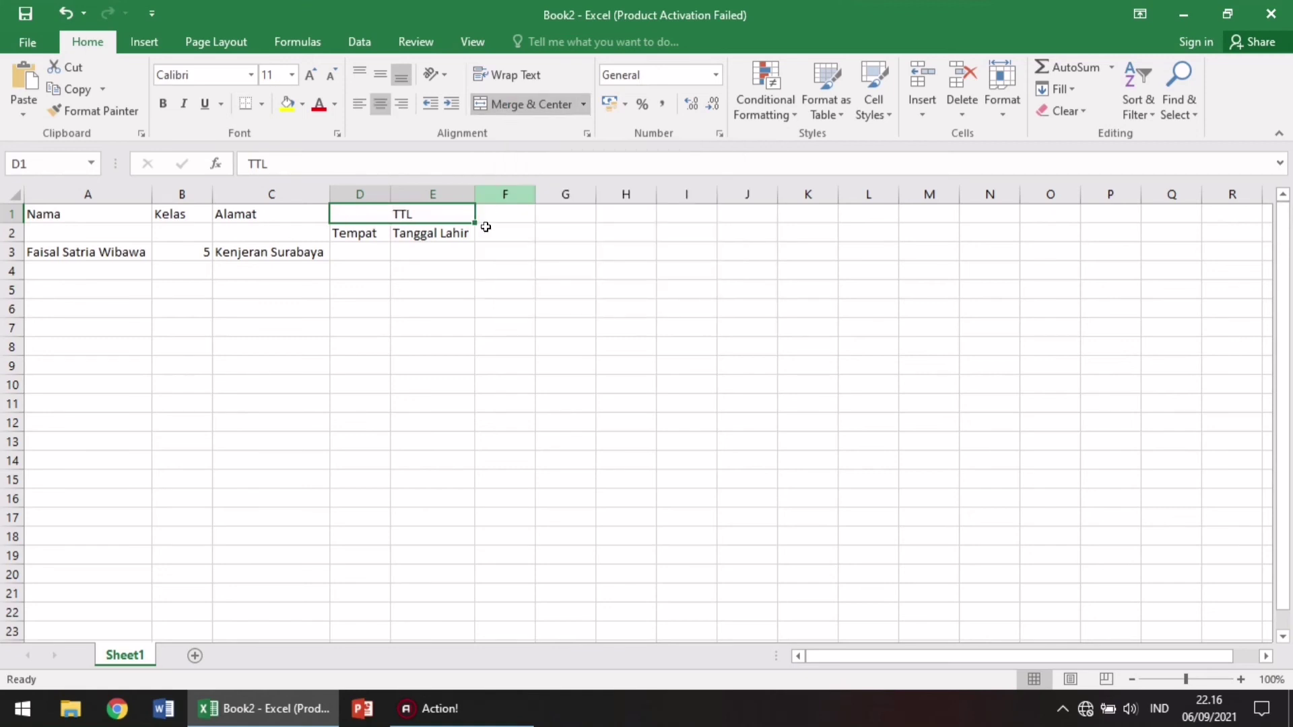
click(464, 289)
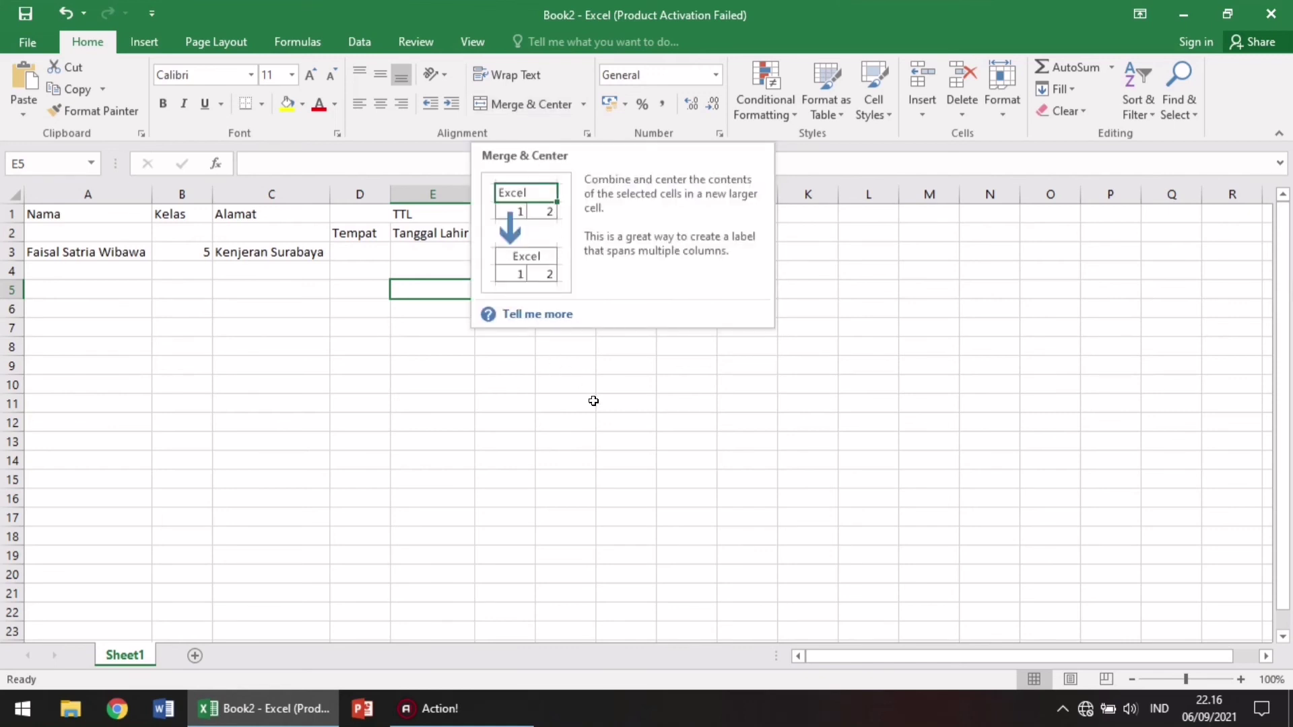
click(528, 365)
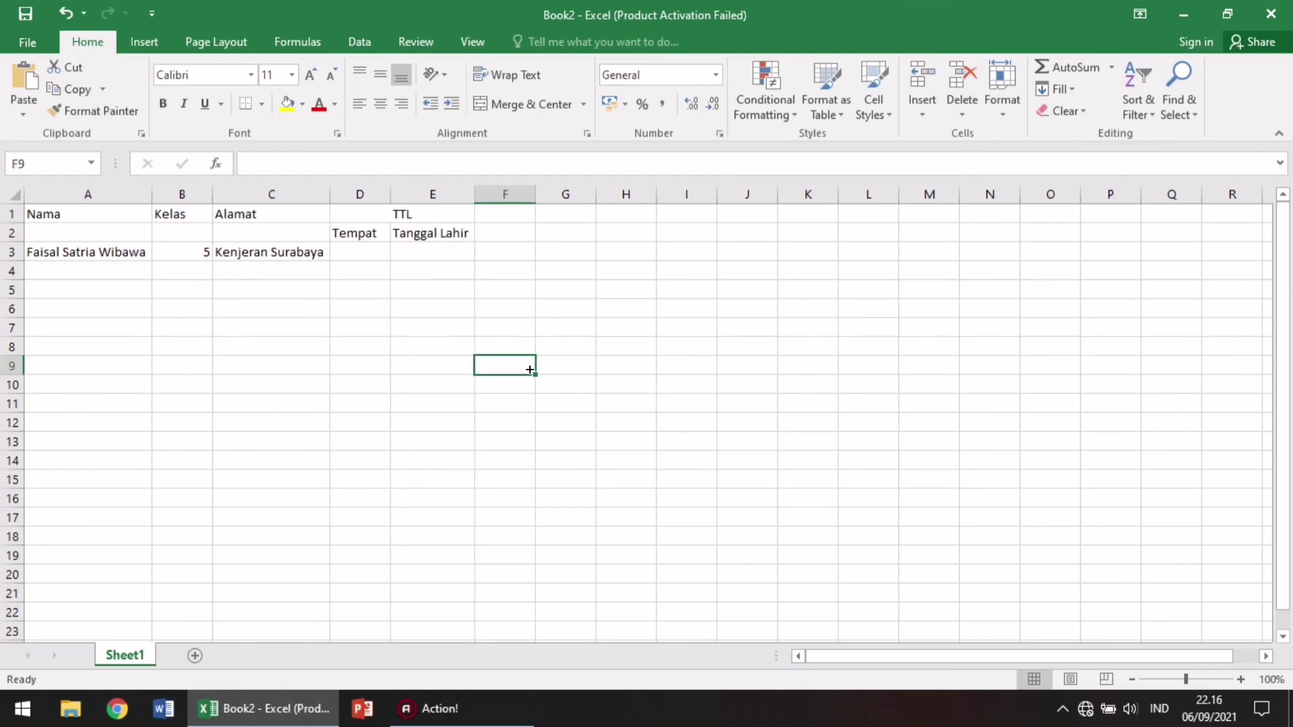
Step: Undo the merge of the TTL heading, and merge and center it across cells D1:E1 again
click(383, 212)
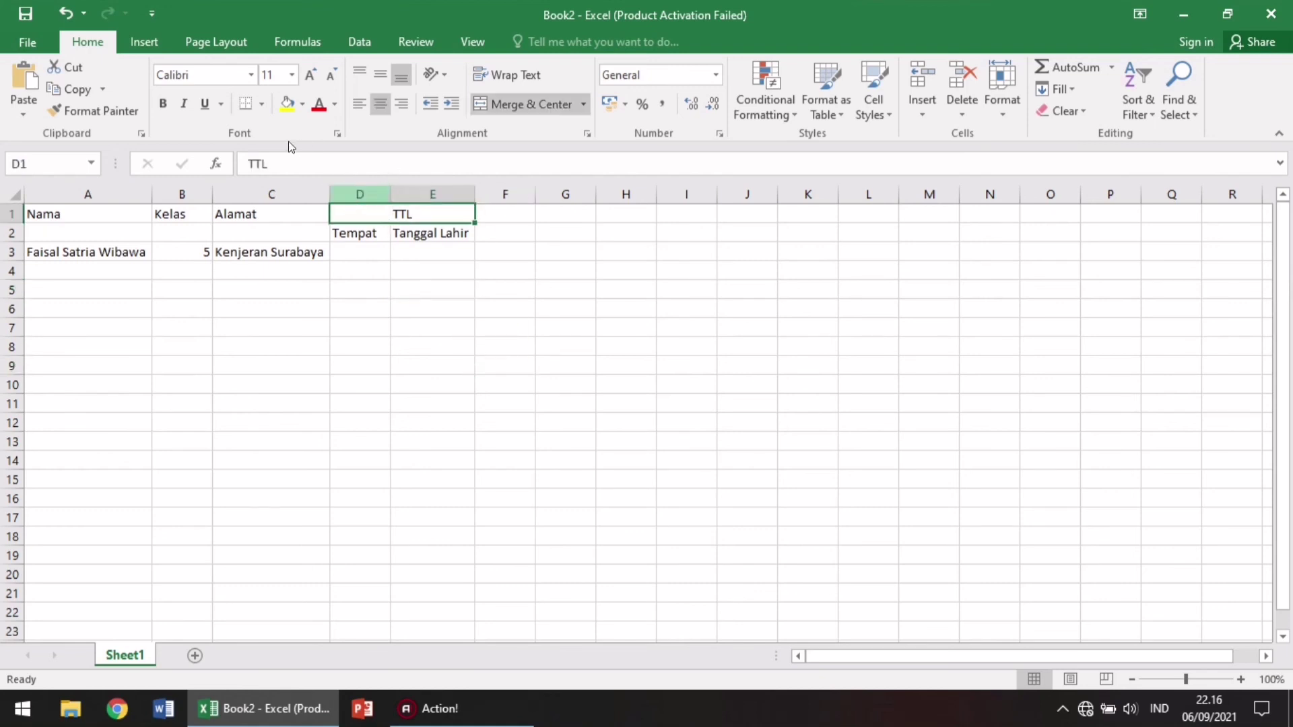
click(65, 13)
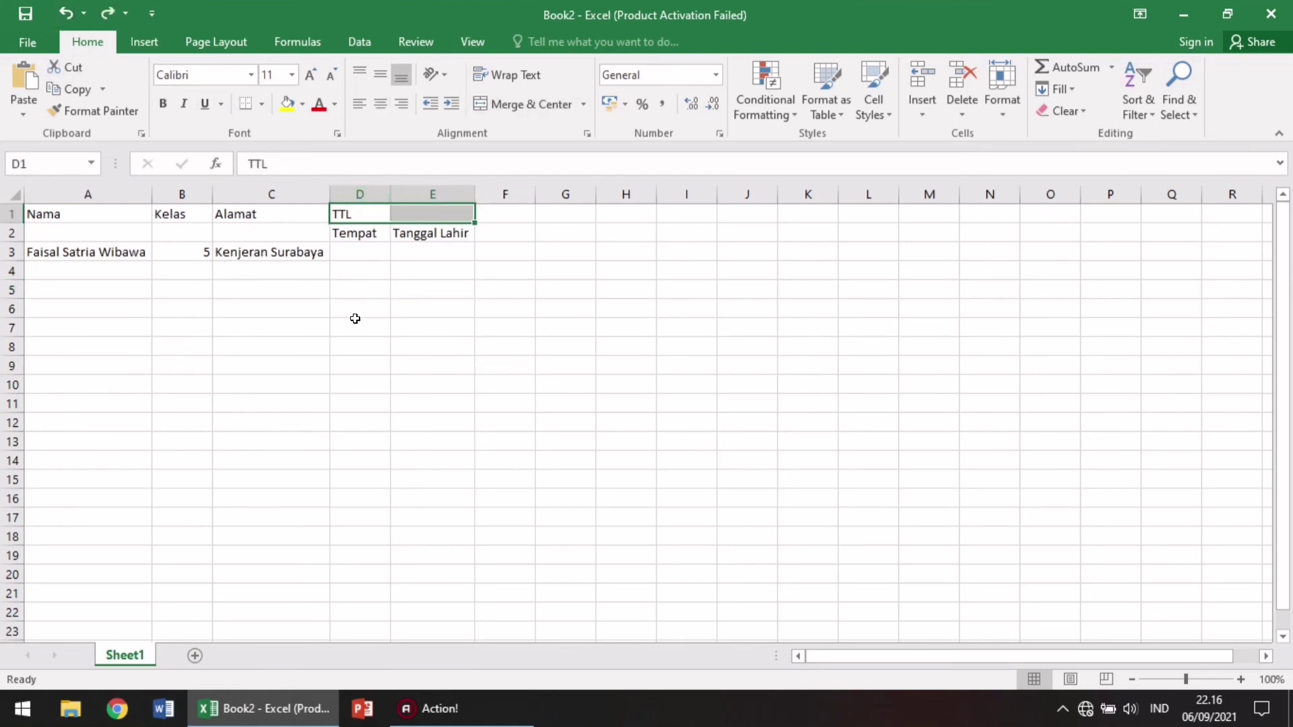
click(394, 329)
drag(342, 213, 426, 212)
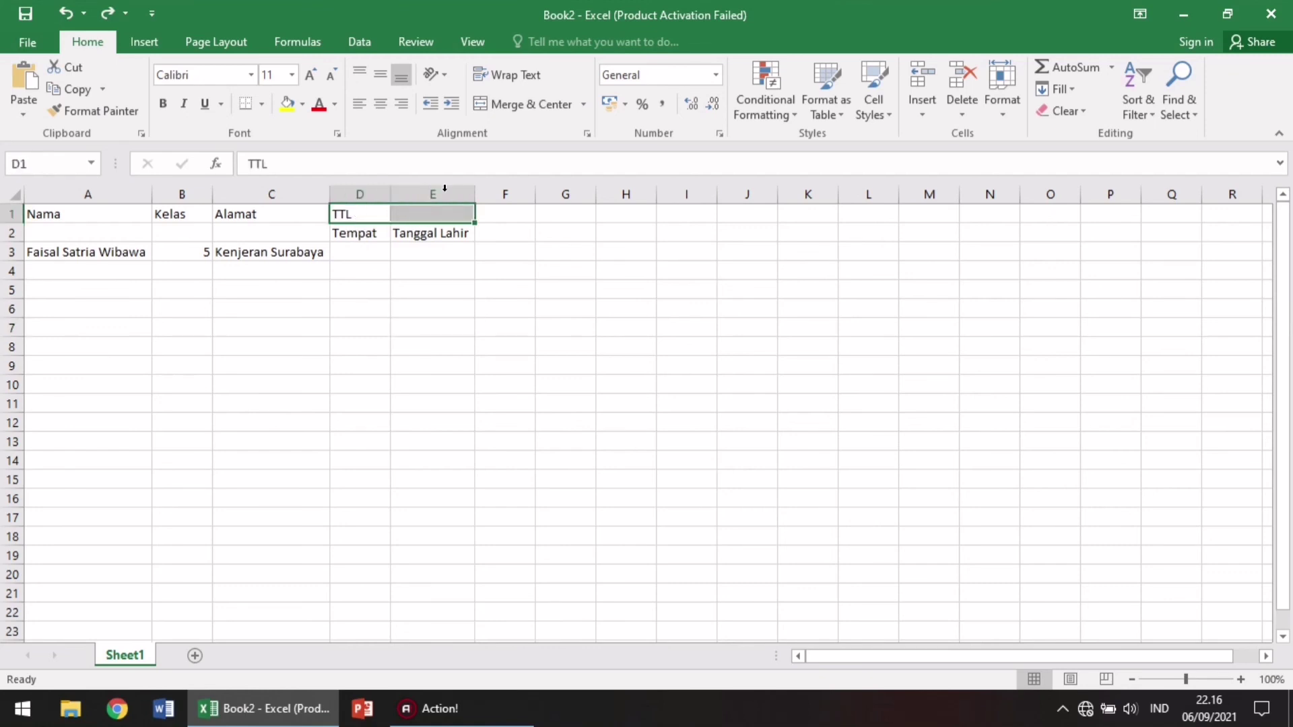
click(515, 104)
click(402, 326)
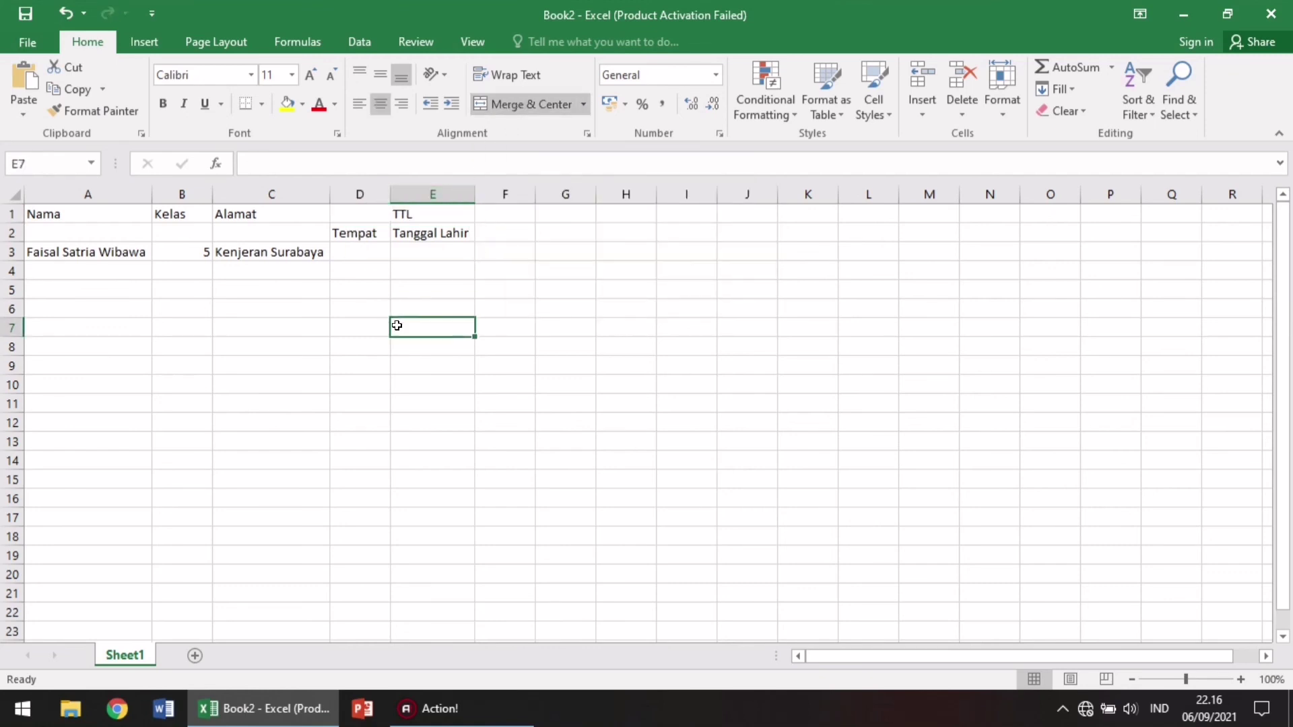
Step: Merge and center the Alamat heading vertically across cells C1:C2
click(239, 211)
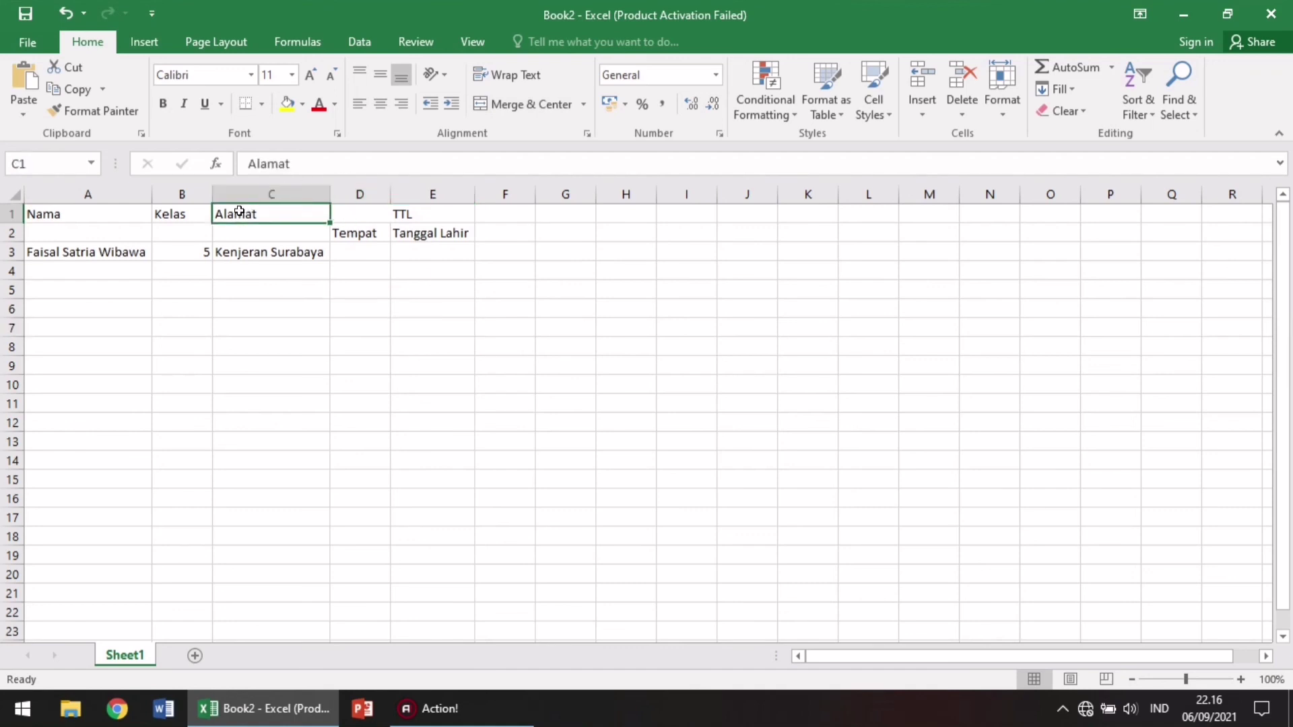
click(244, 230)
drag(247, 217, 251, 230)
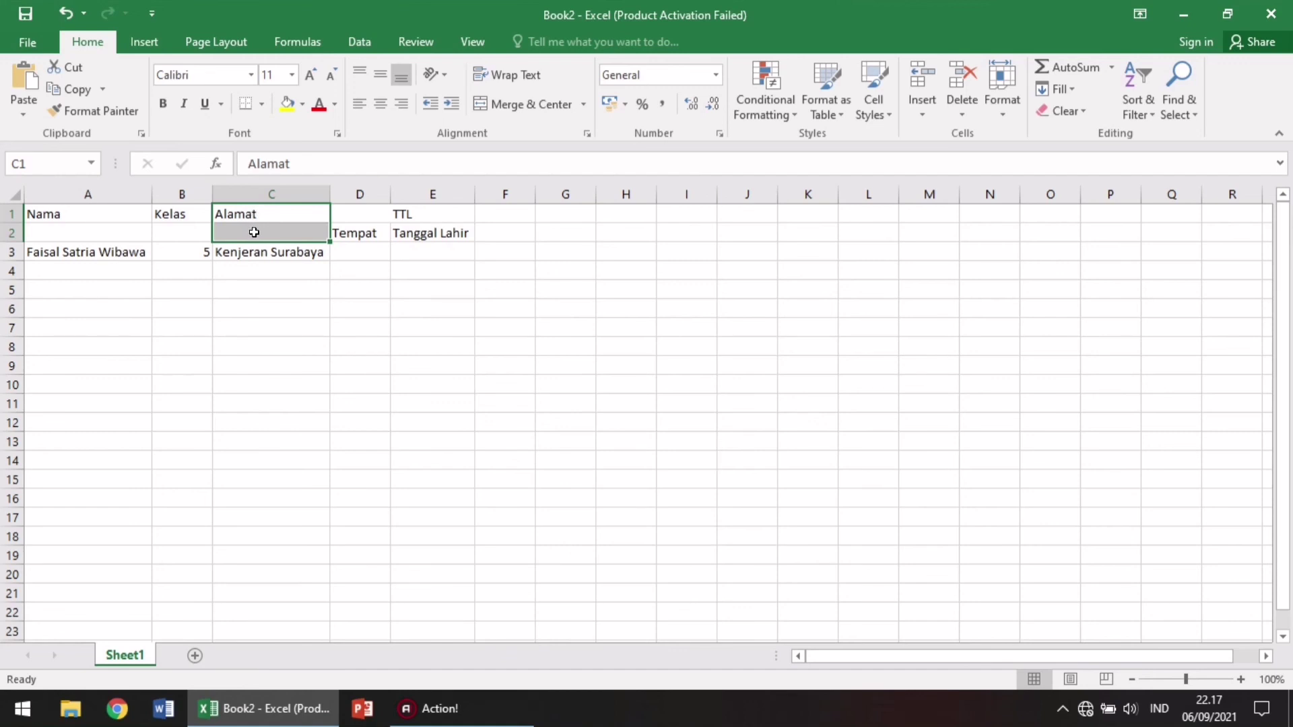
click(333, 307)
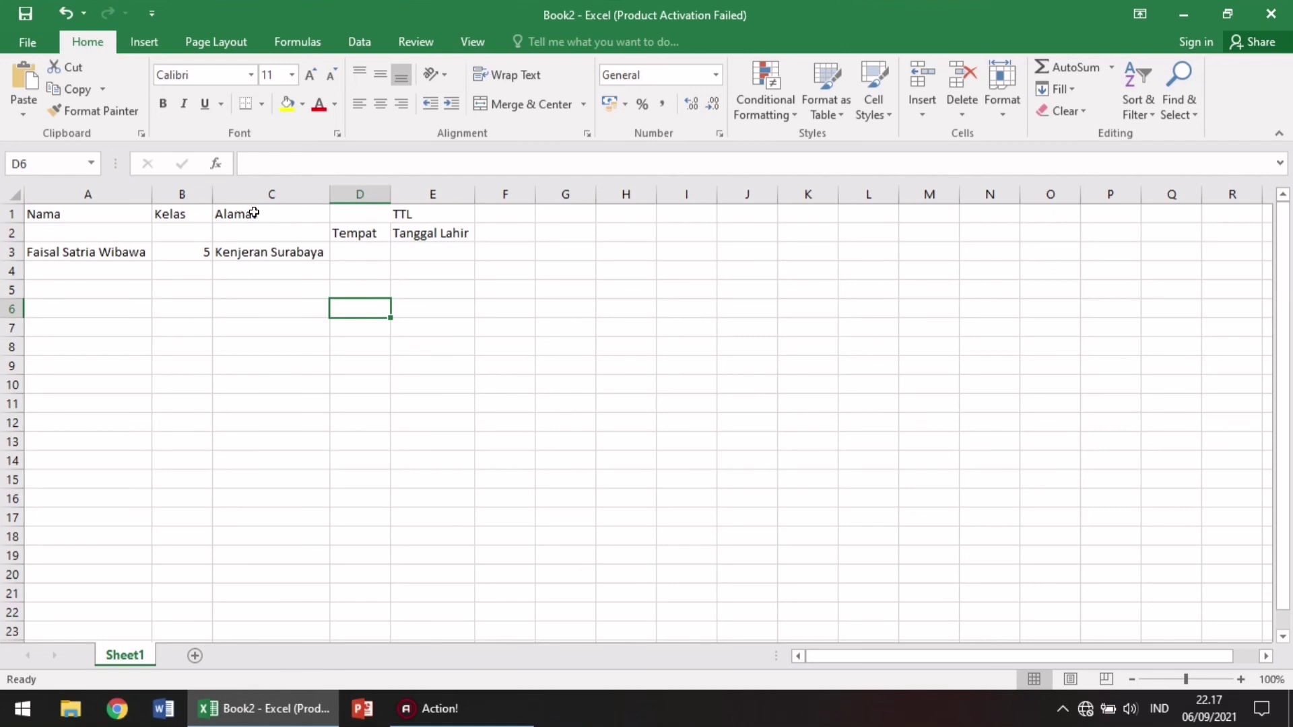
drag(254, 213, 260, 229)
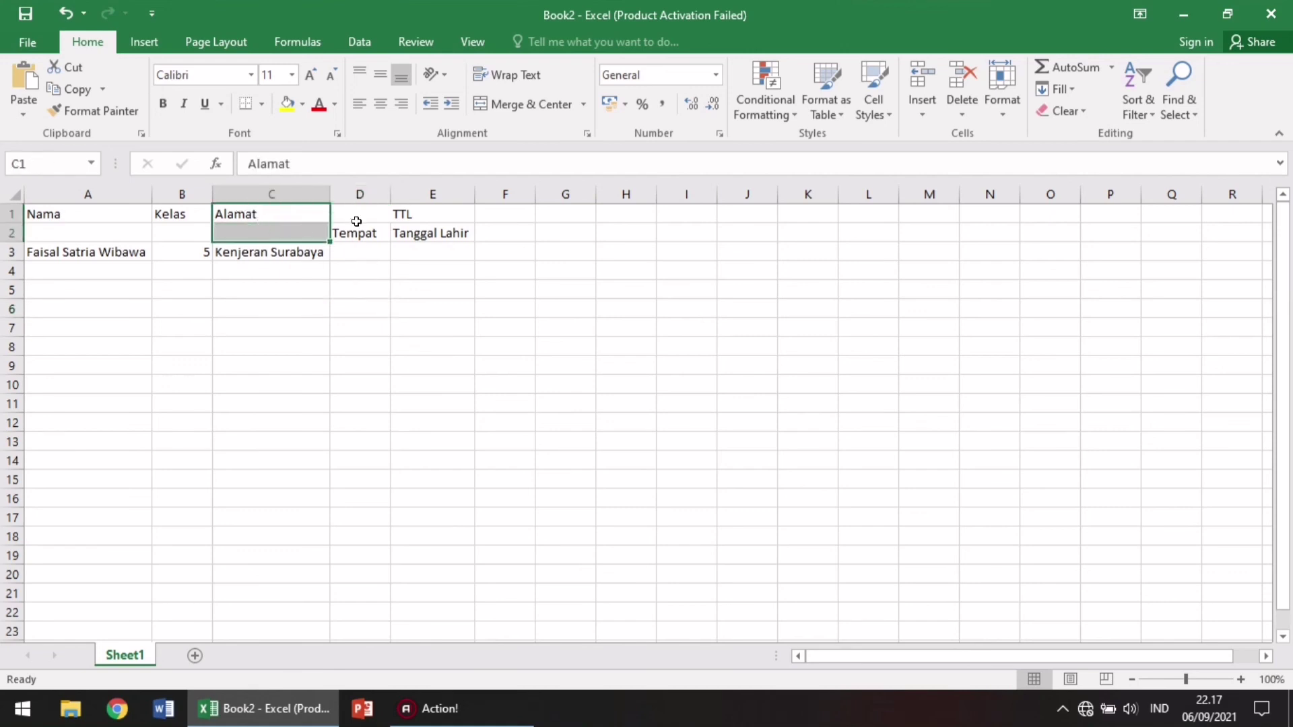
click(531, 101)
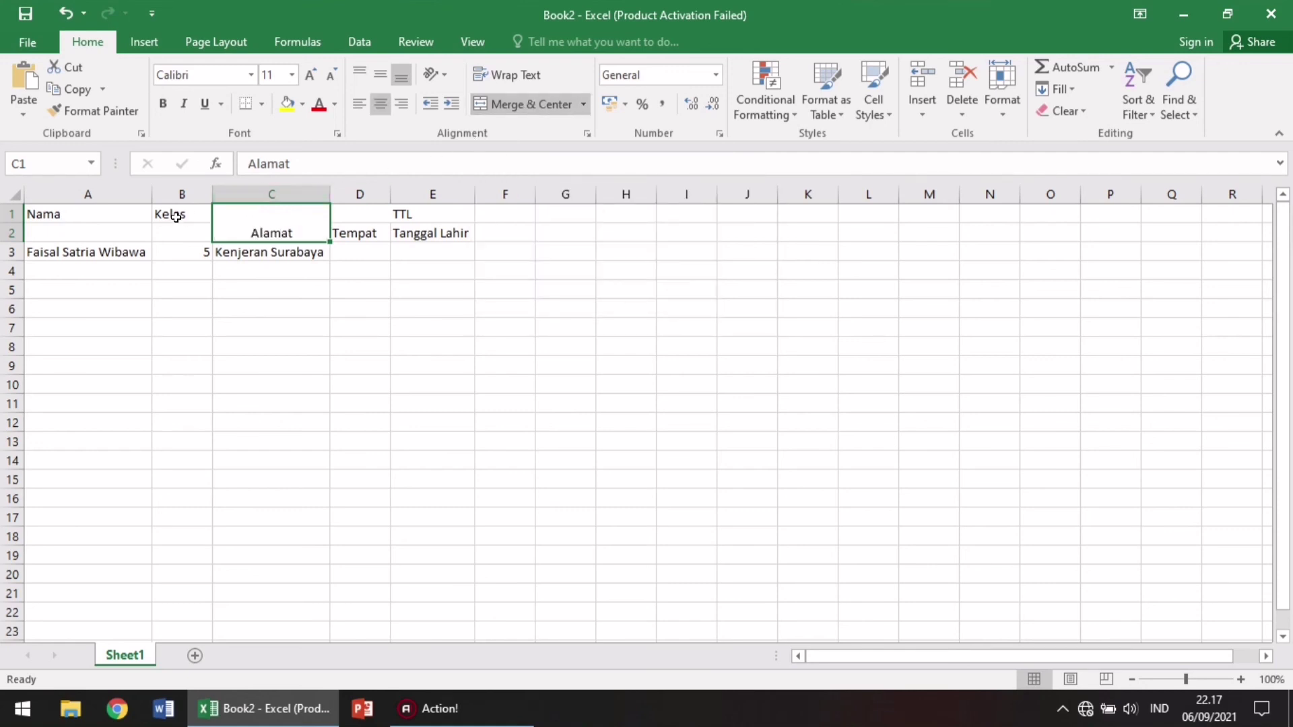
Step: Merge and center the Kelas heading across cells B1:B2 and the Nama heading across cells A1:A2
drag(174, 215, 182, 229)
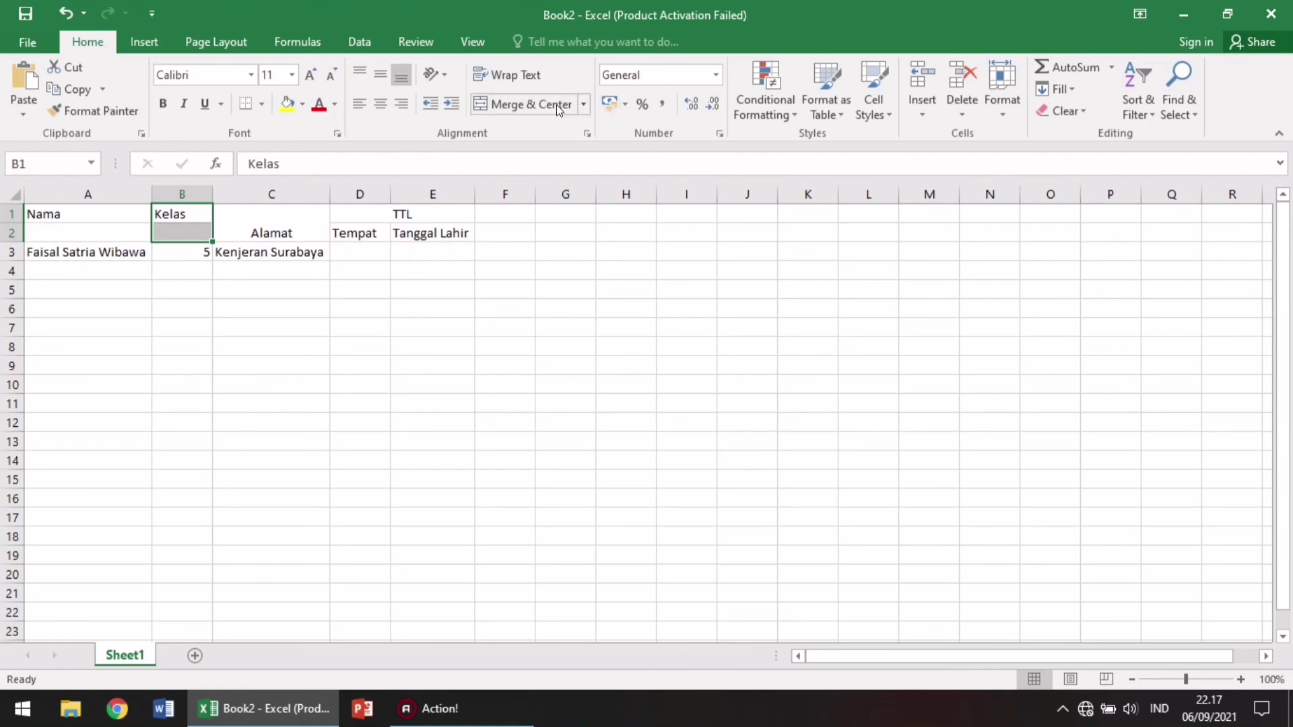
click(531, 104)
drag(68, 217, 29, 229)
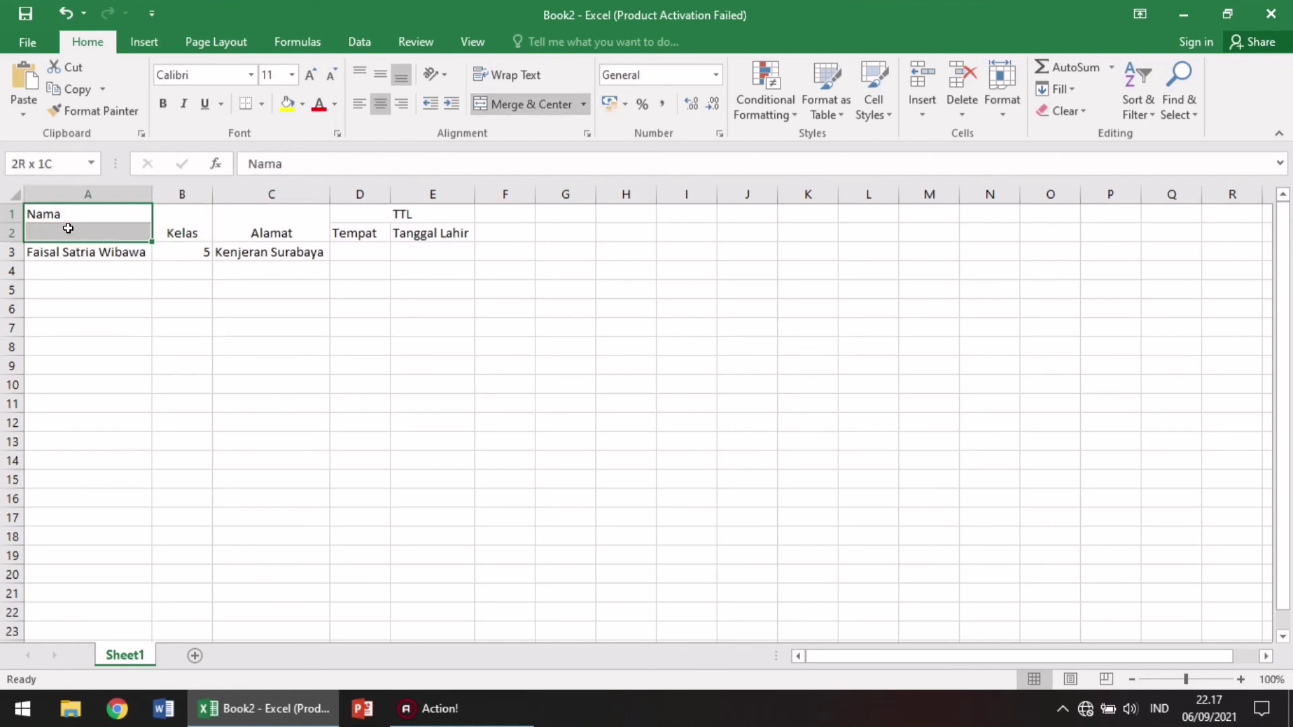
click(513, 104)
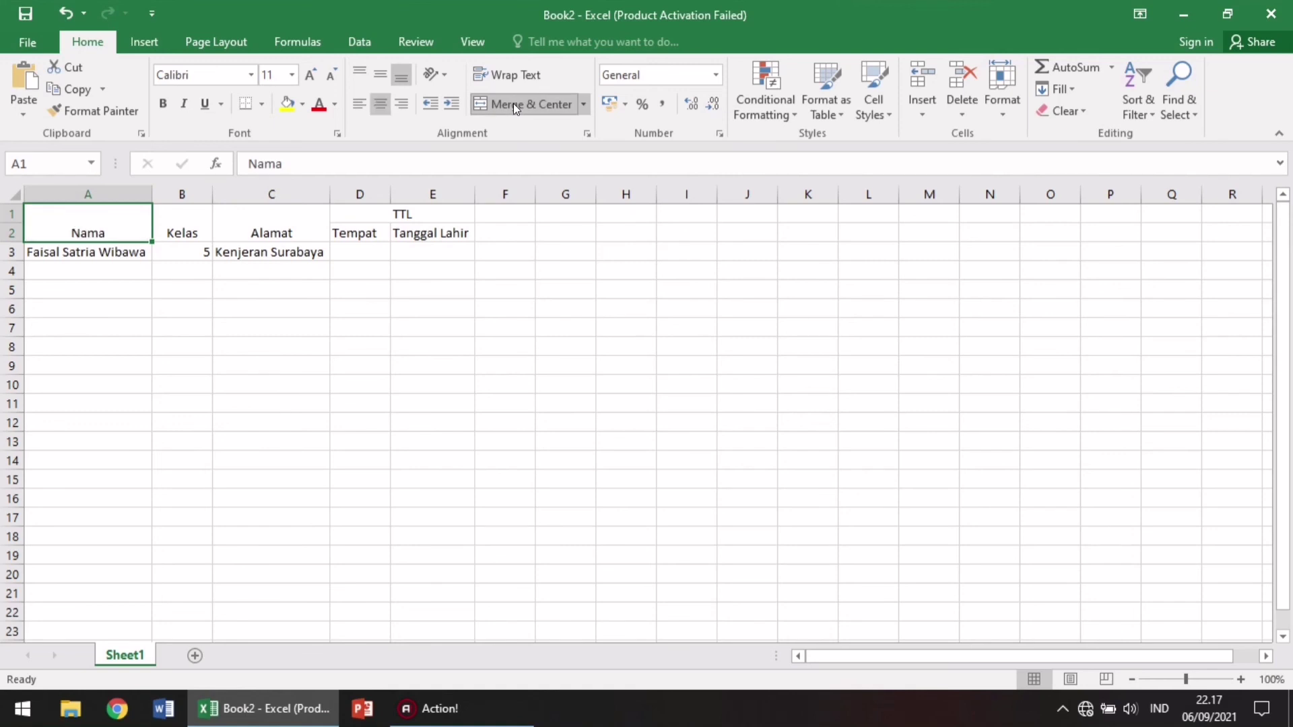